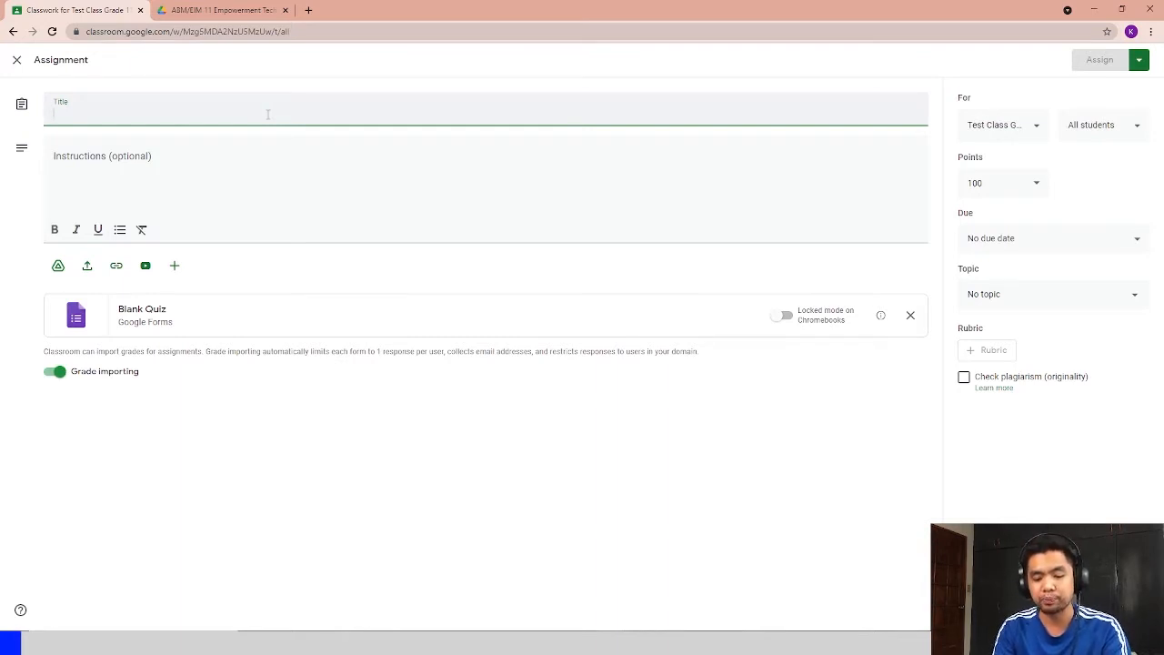
- Title the new Classroom assignment "Multiple choice Quiz #1"
text(Multiple choic)
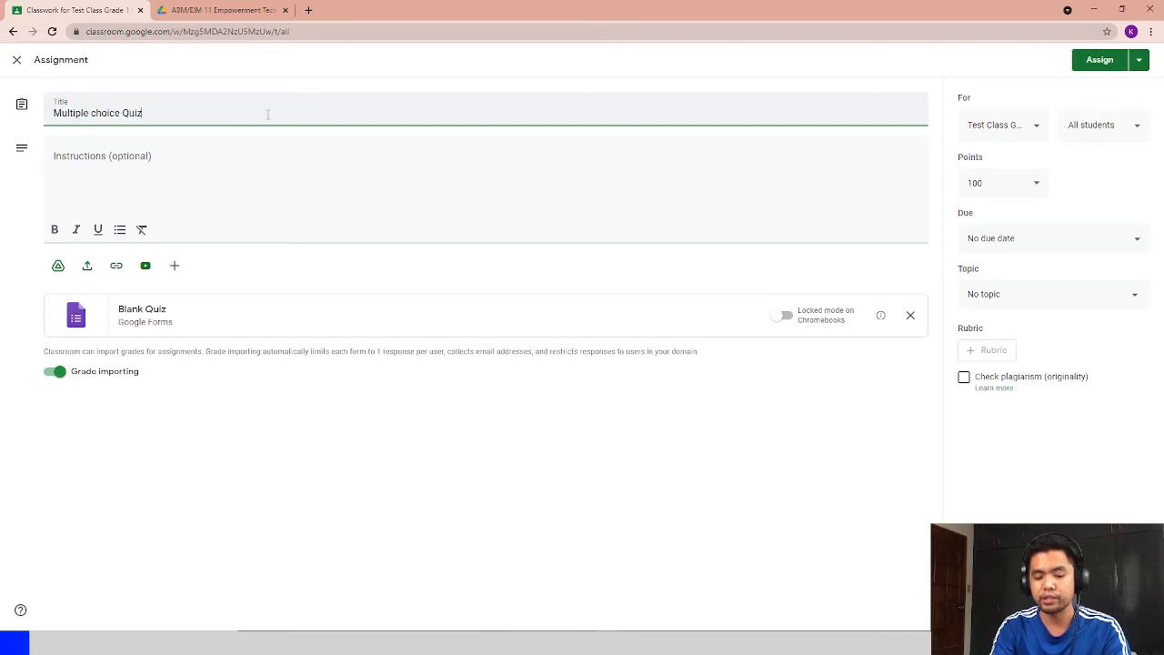
text(e Quiz #1)
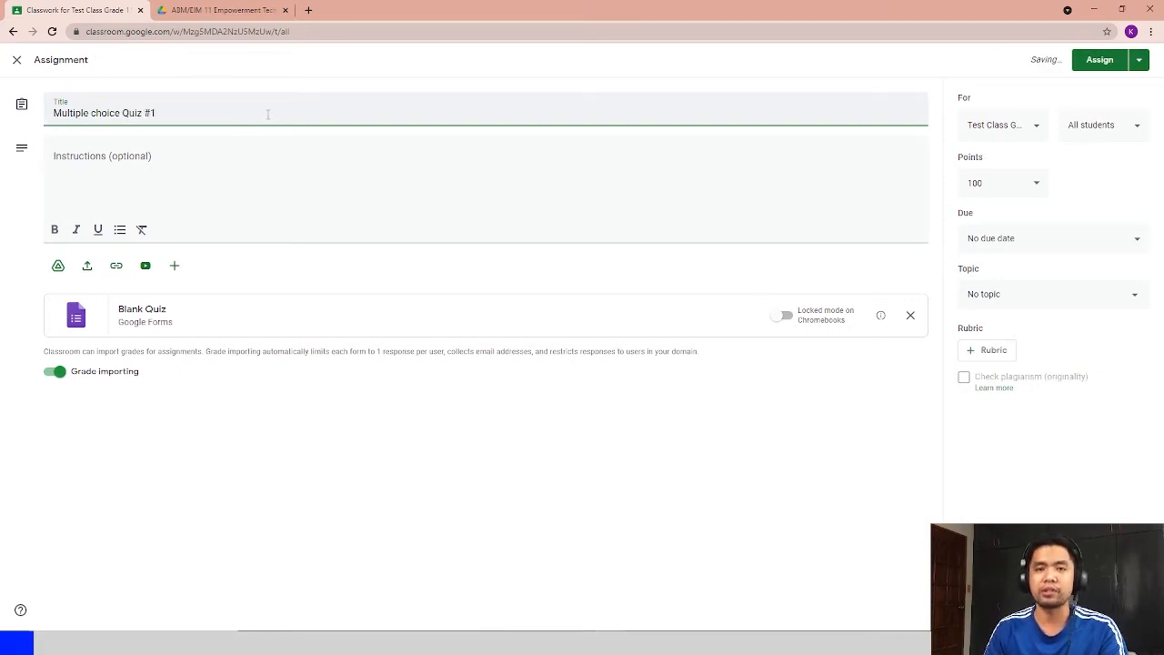
click(221, 158)
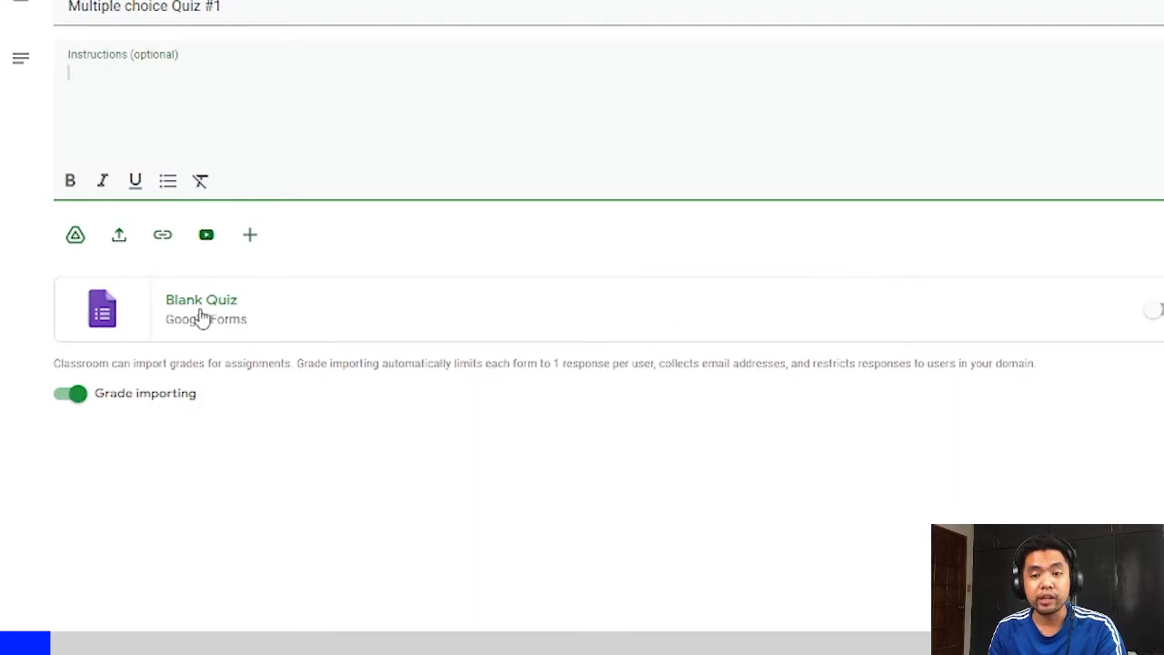
- Open the attached Blank Quiz form and rename the form file to the assignment title "Multiple choice Quiz #1"
click(189, 309)
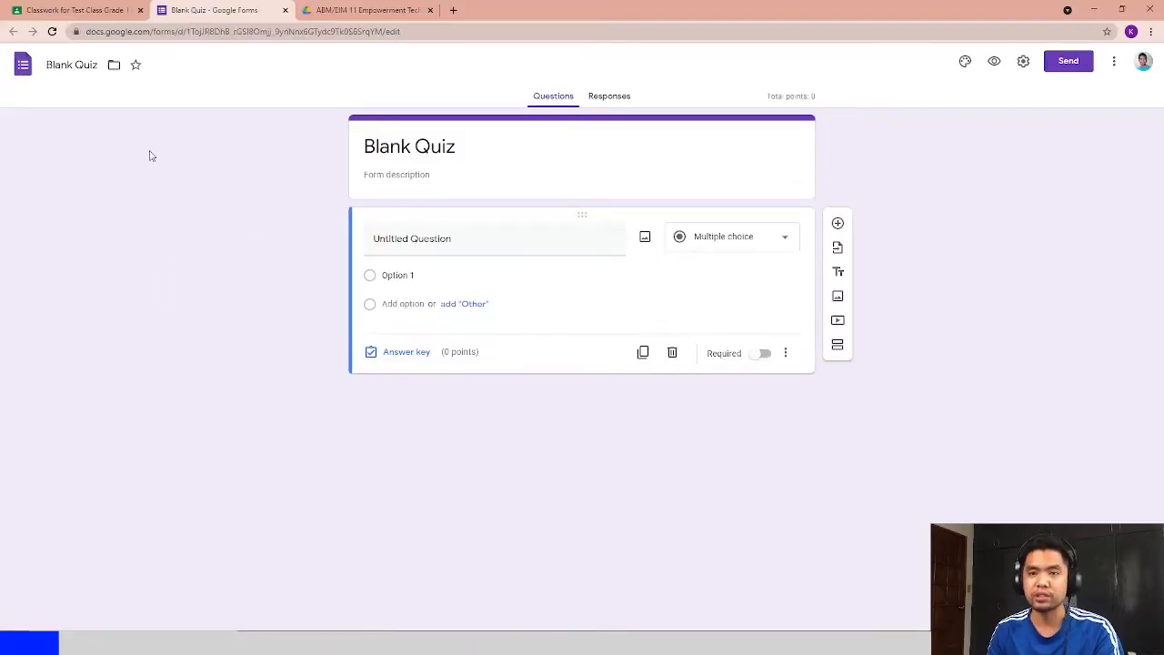
click(72, 66)
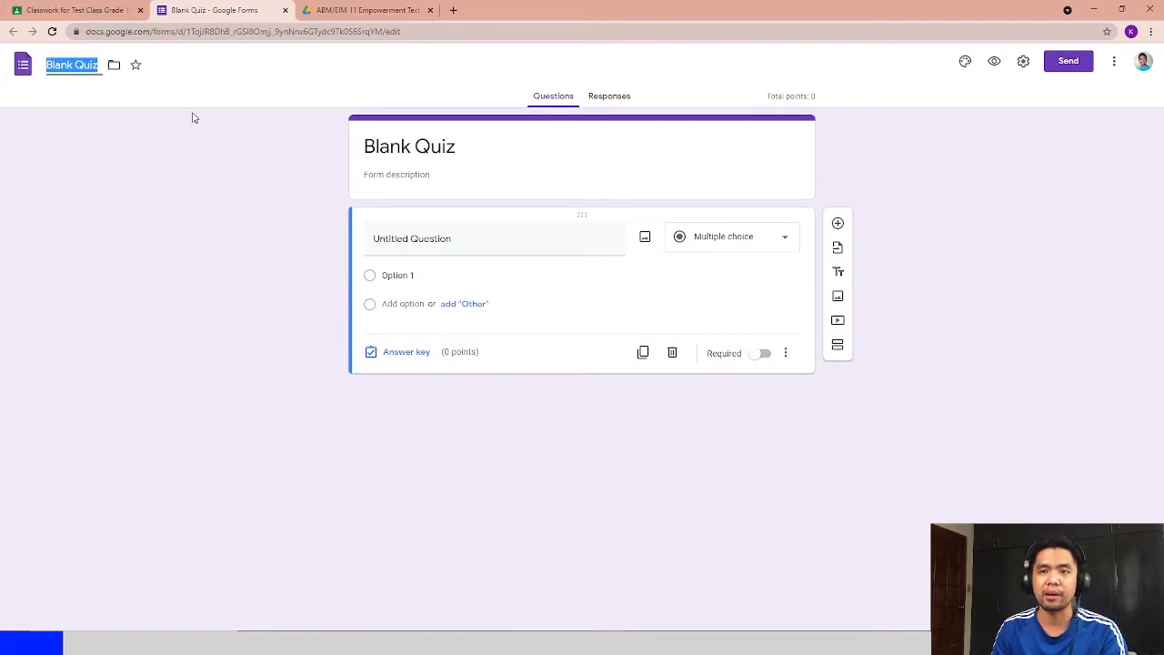
click(75, 7)
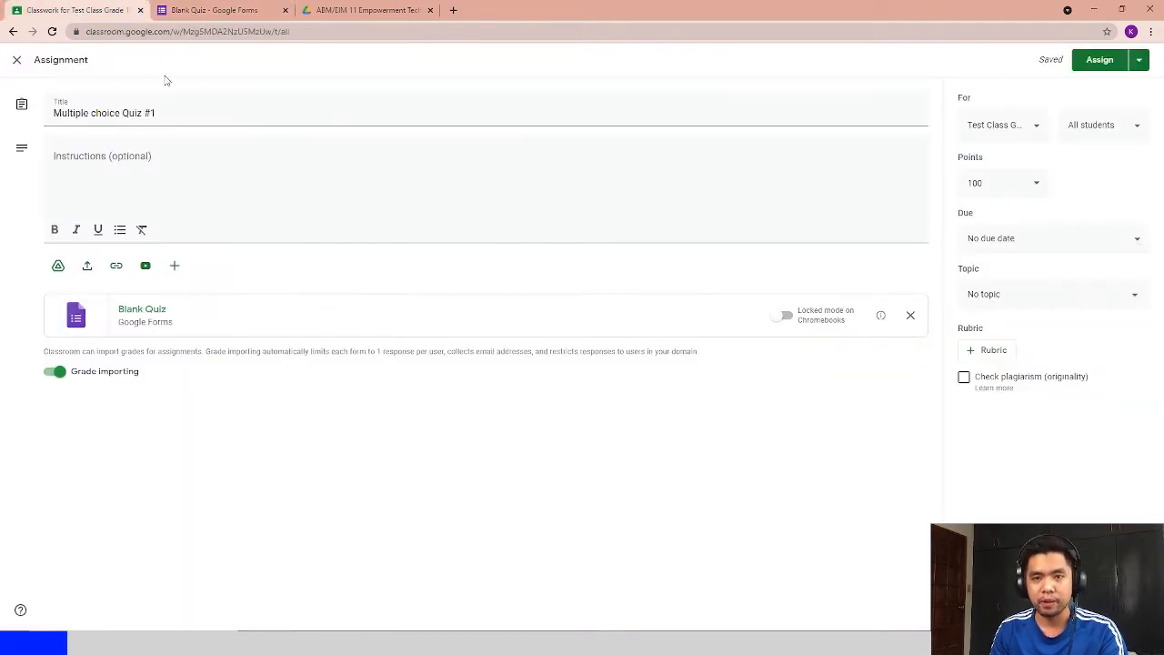
drag(152, 113, 6, 118)
key(ctrl+c)
click(218, 10)
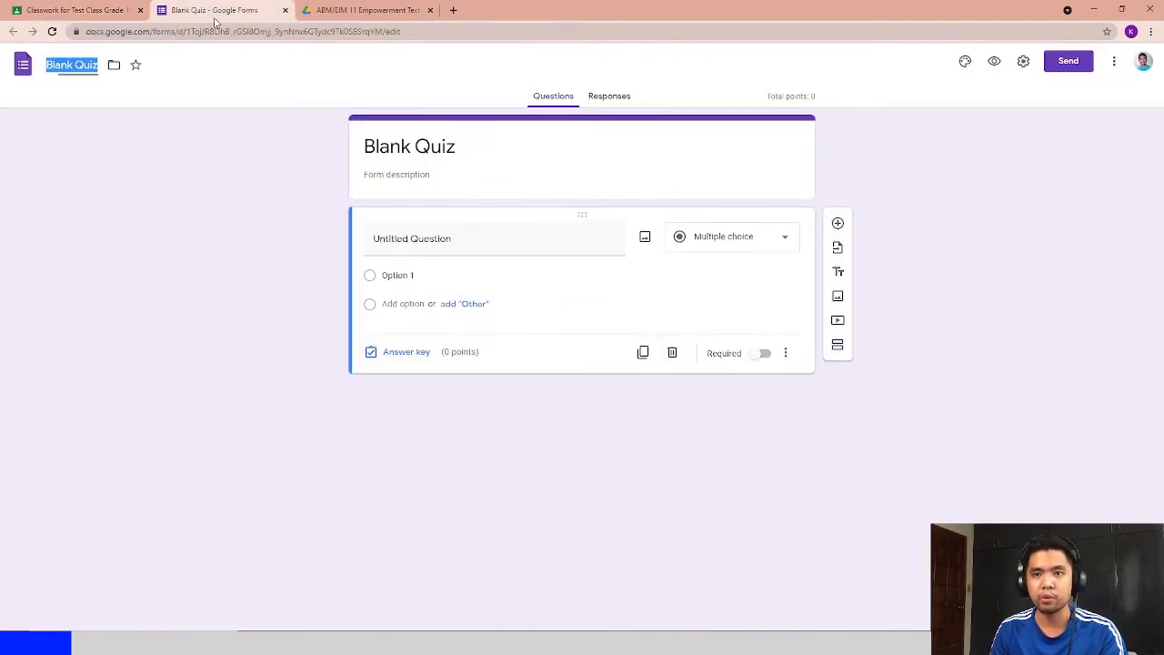
key(ctrl+v)
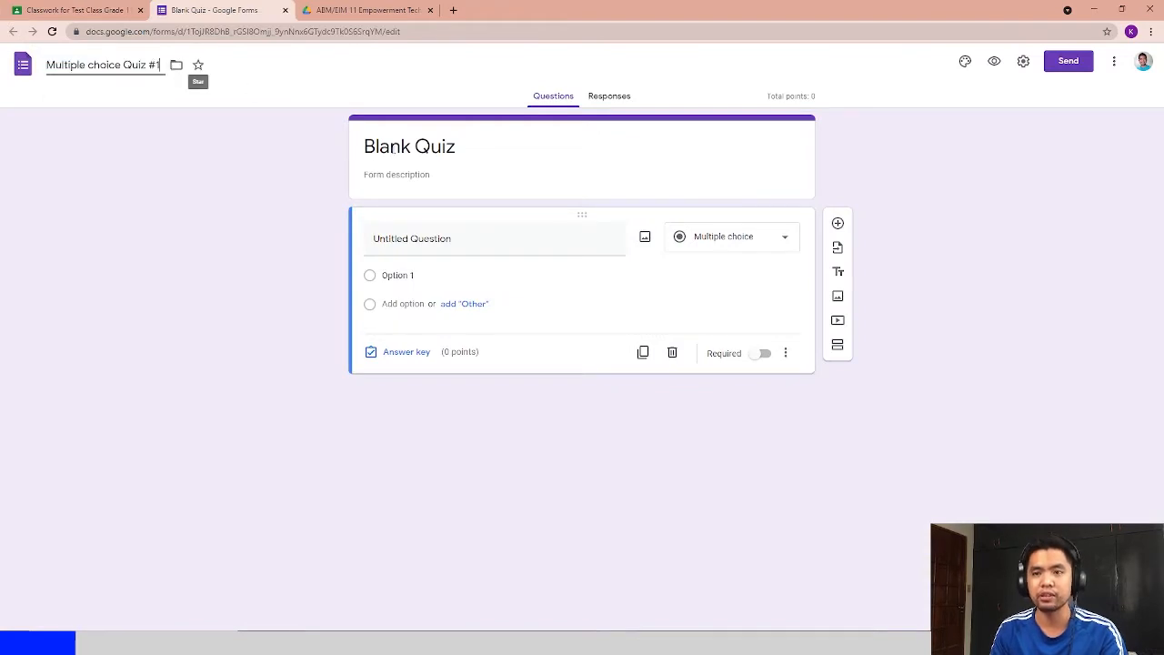
- Replace the form's heading with "Multiple choice Quiz #1"
click(403, 146)
key(ctrl+a)
key(ctrl+v)
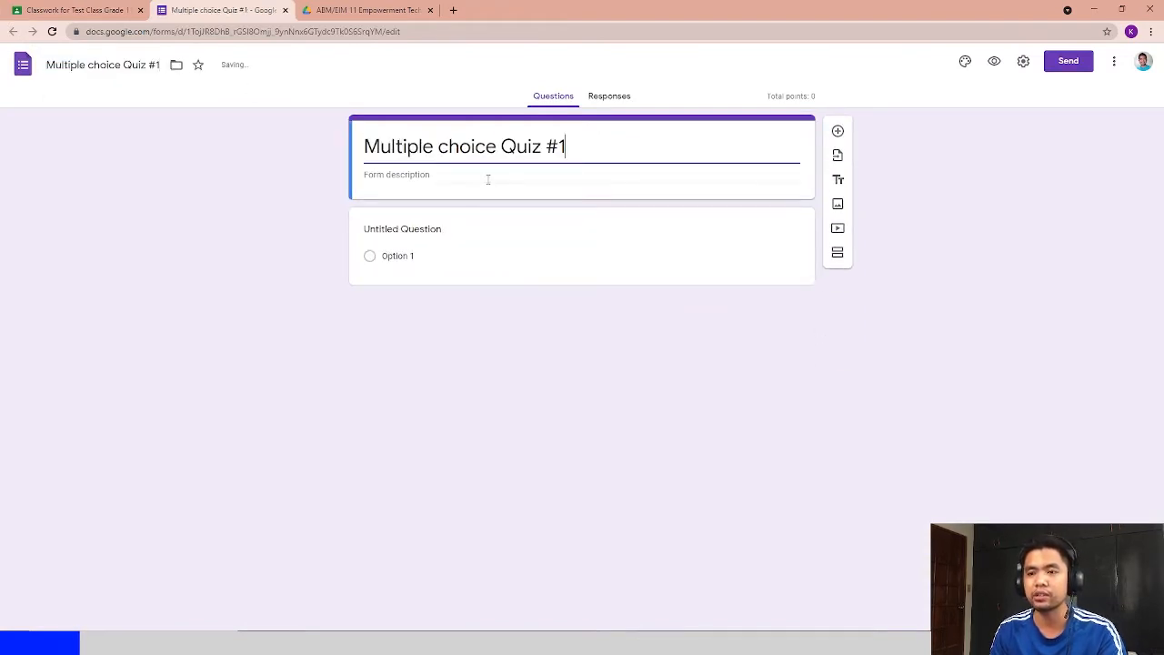
- Set the first question's text to "How are you doing"
click(475, 233)
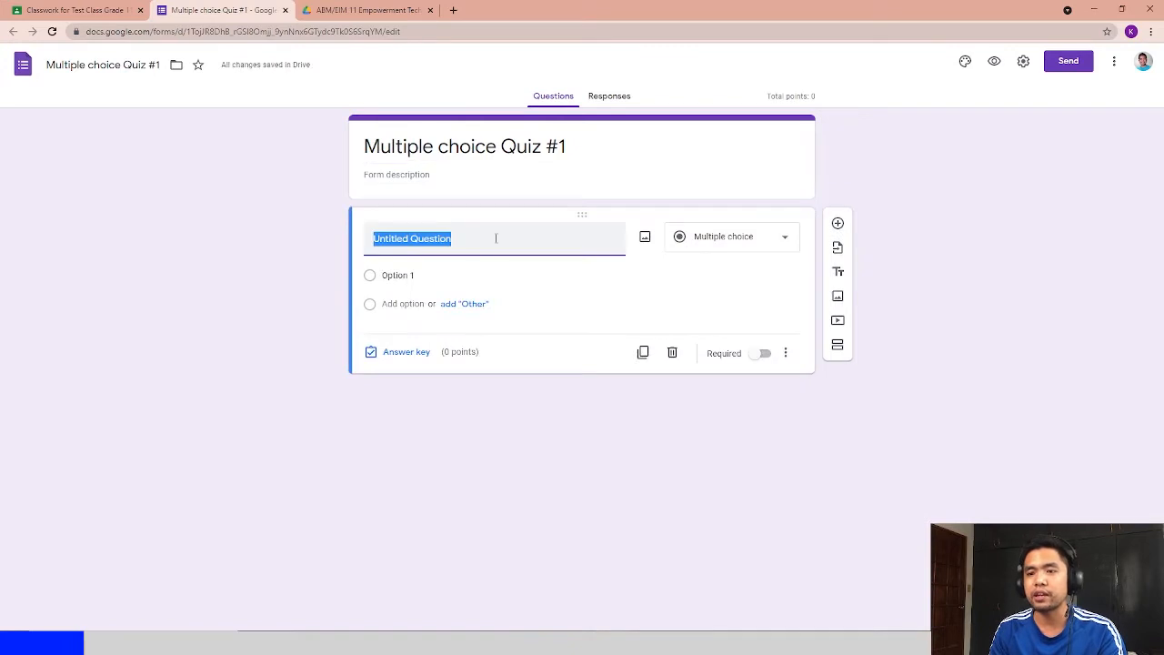
text(How are )
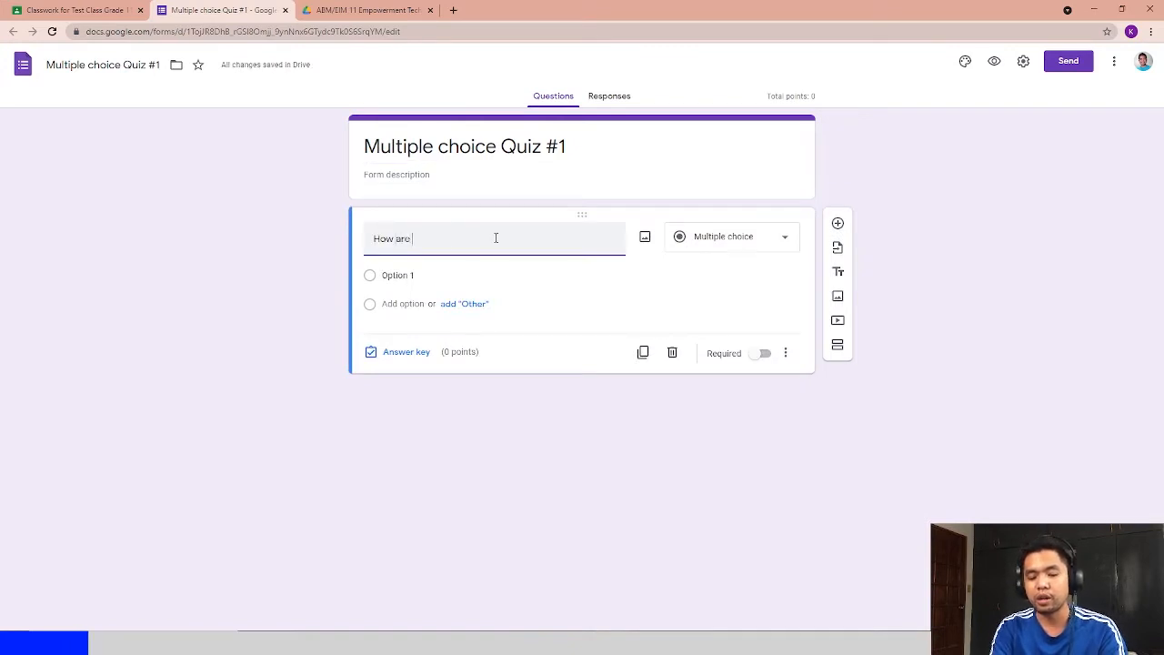
text(you doing)
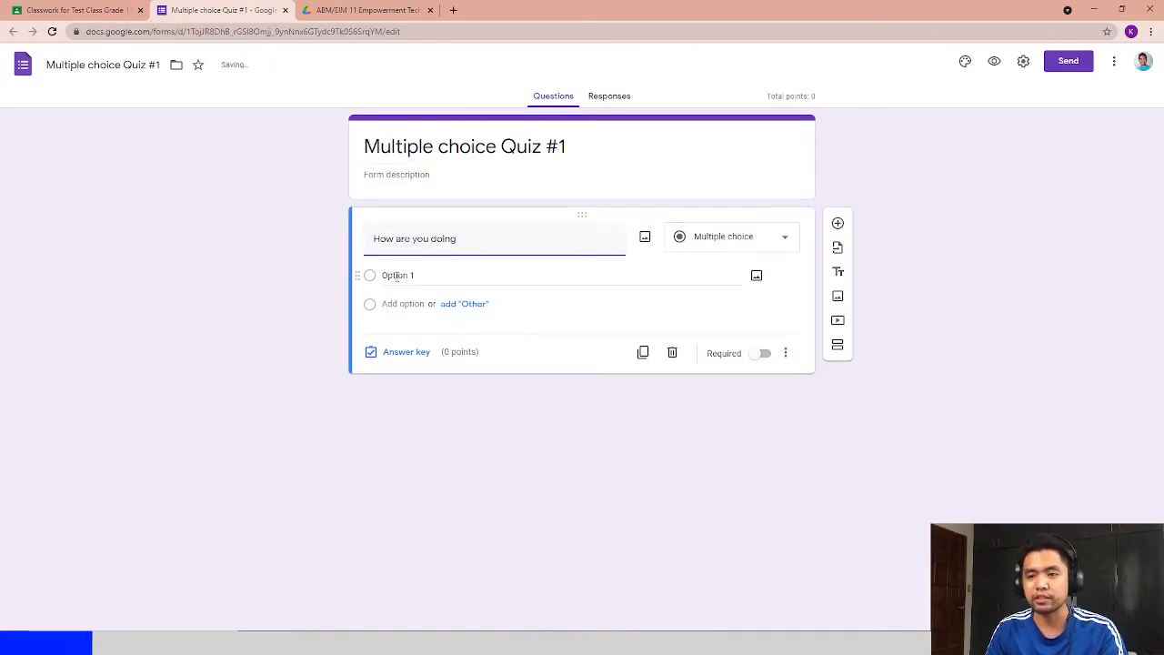
- Fill in the answer options "Im fine" and "Im okay" and add a third option
click(397, 275)
text(im fine)
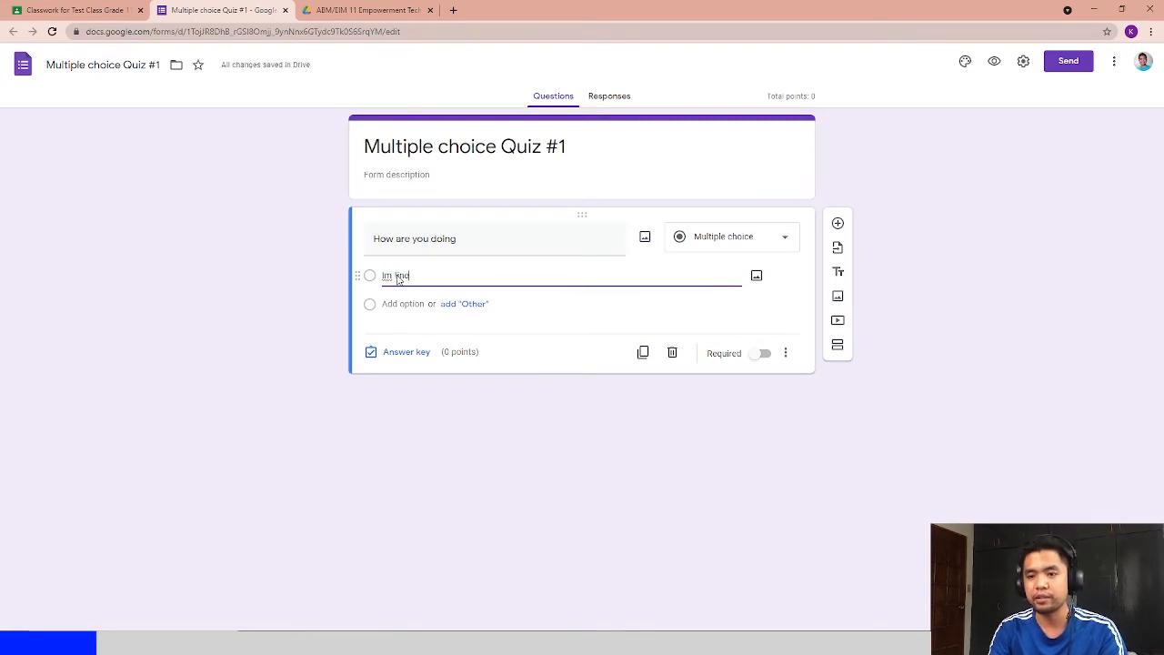
key(Return)
text(Im okay)
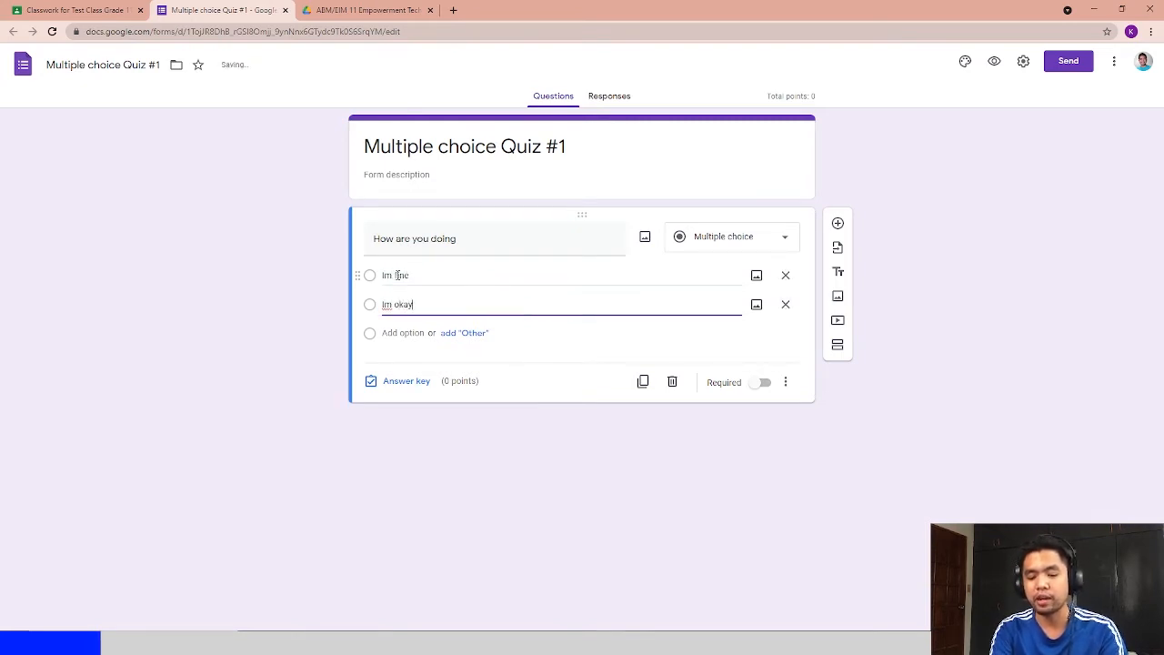
key(Return)
click(238, 303)
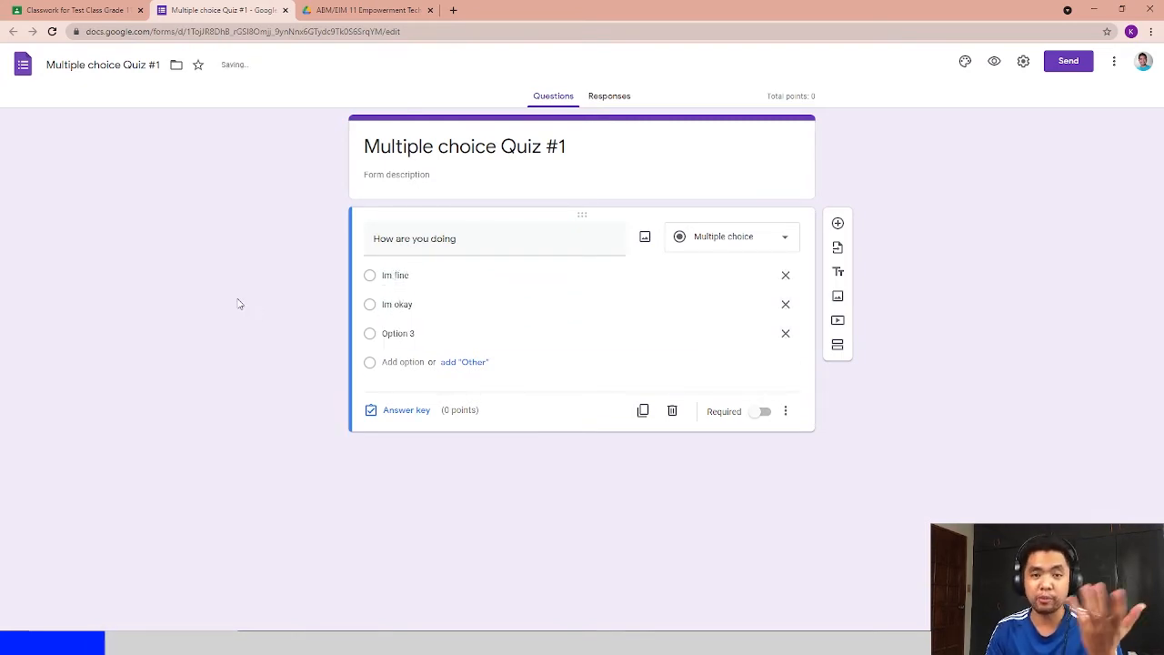
- In the answer key, give the question 1 point and add correct-answer feedback "Im fine"
click(397, 415)
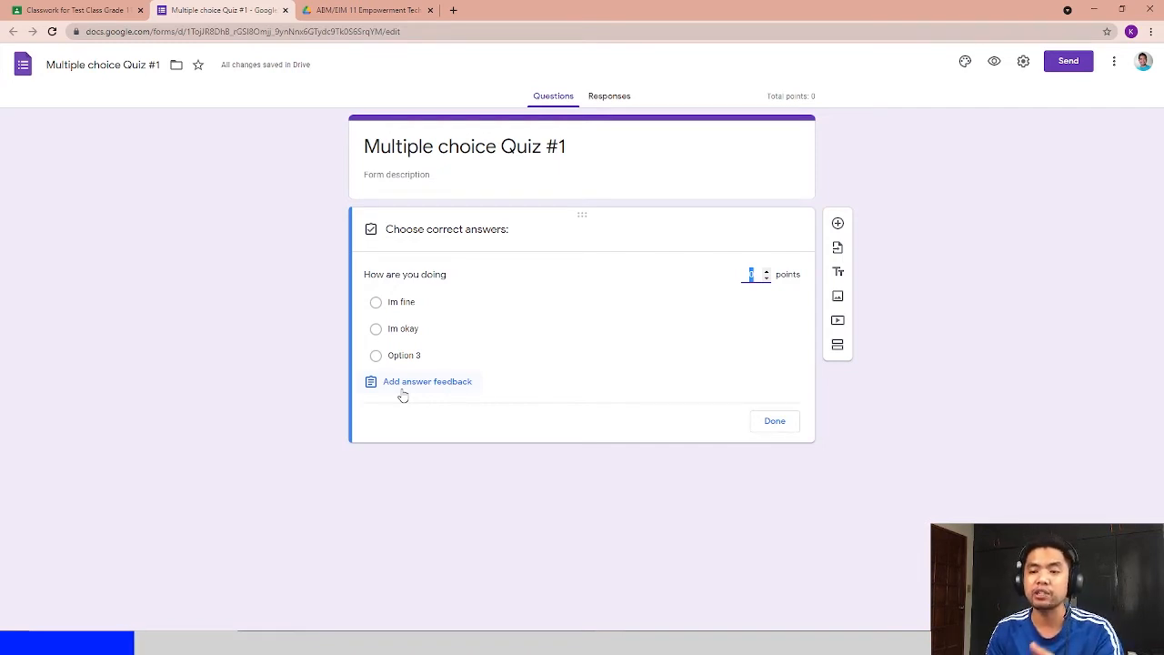
click(401, 387)
click(482, 168)
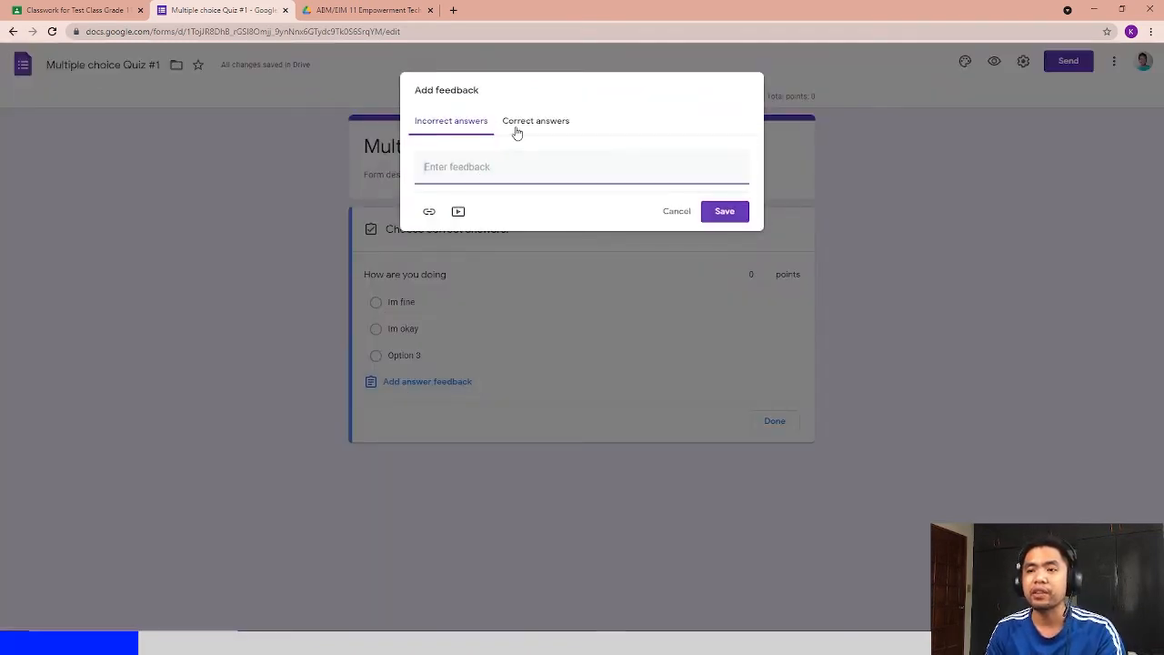
click(517, 127)
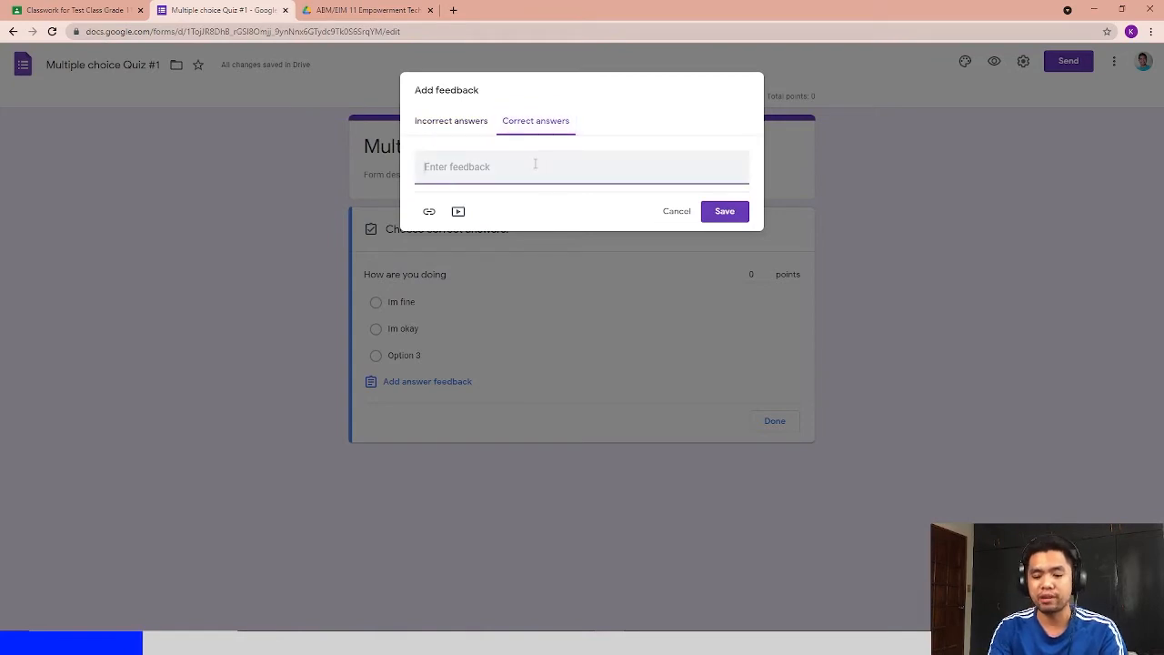
text(Im fine)
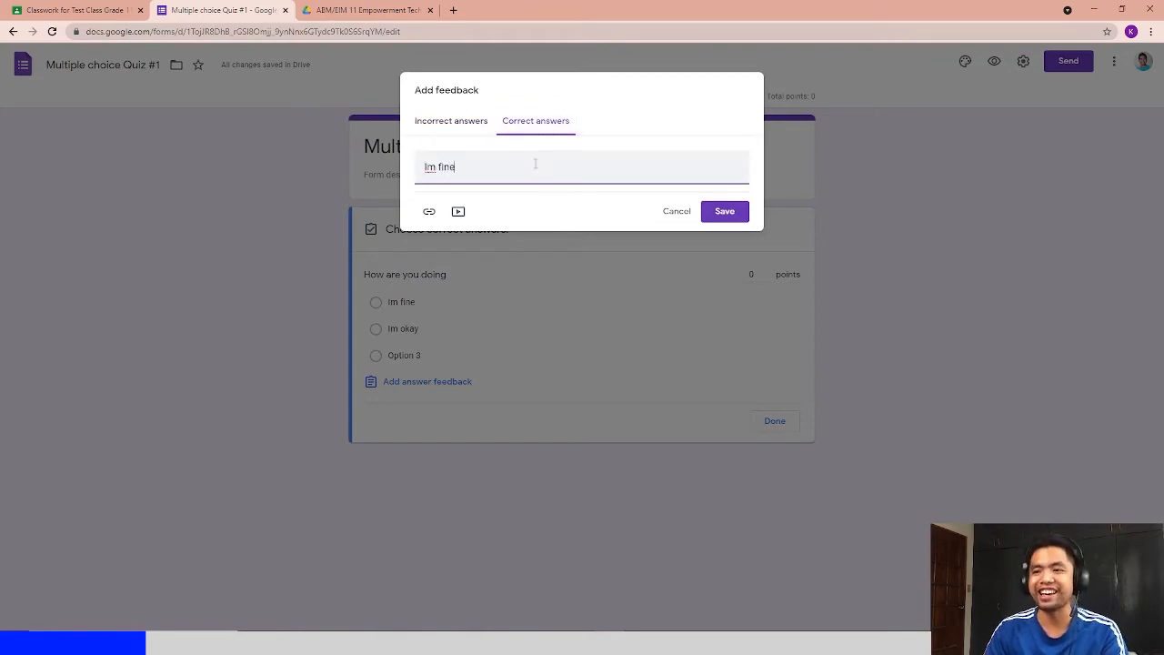
click(727, 216)
click(766, 270)
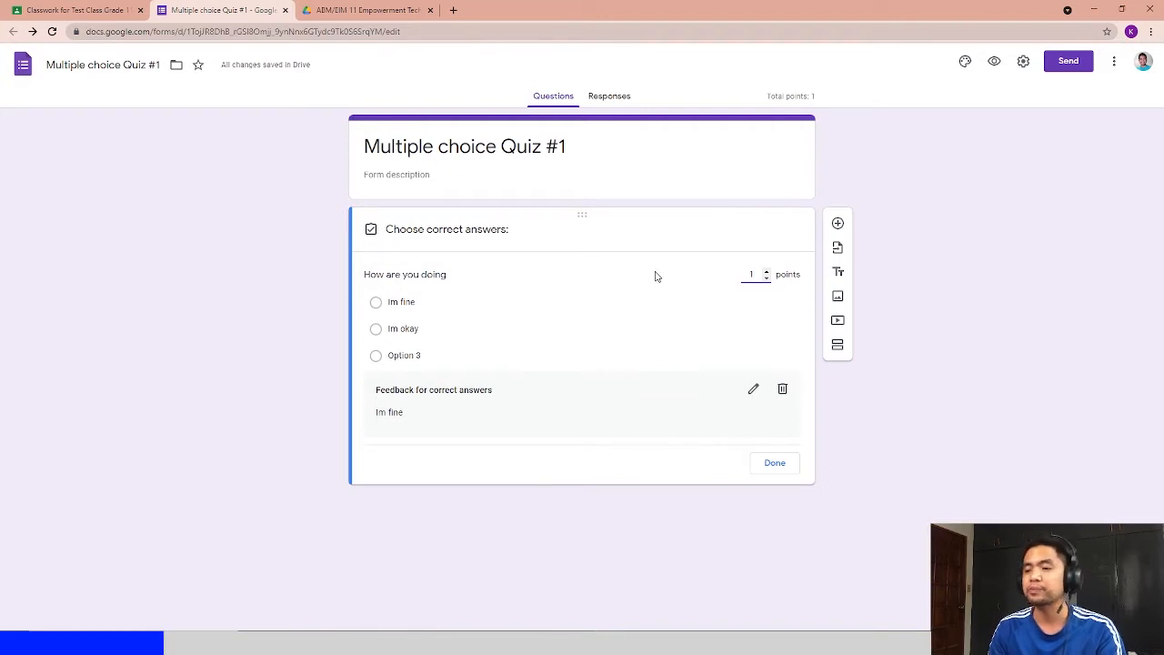
click(778, 466)
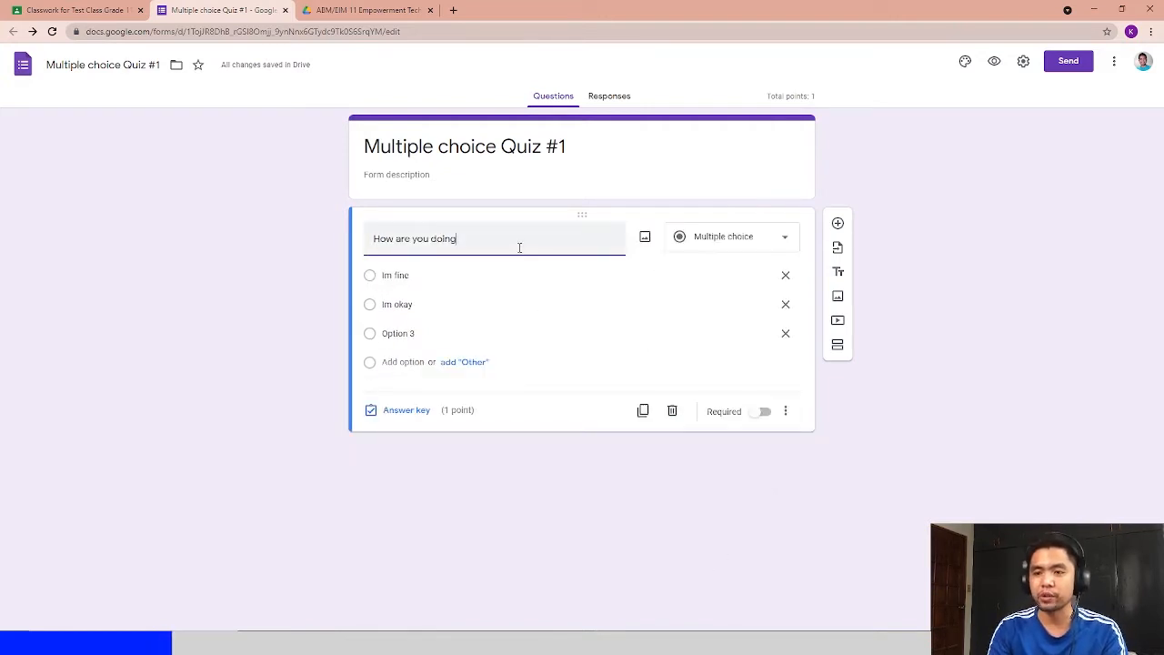
- Add a question mark to the first question and make the question required
text(?)
click(765, 412)
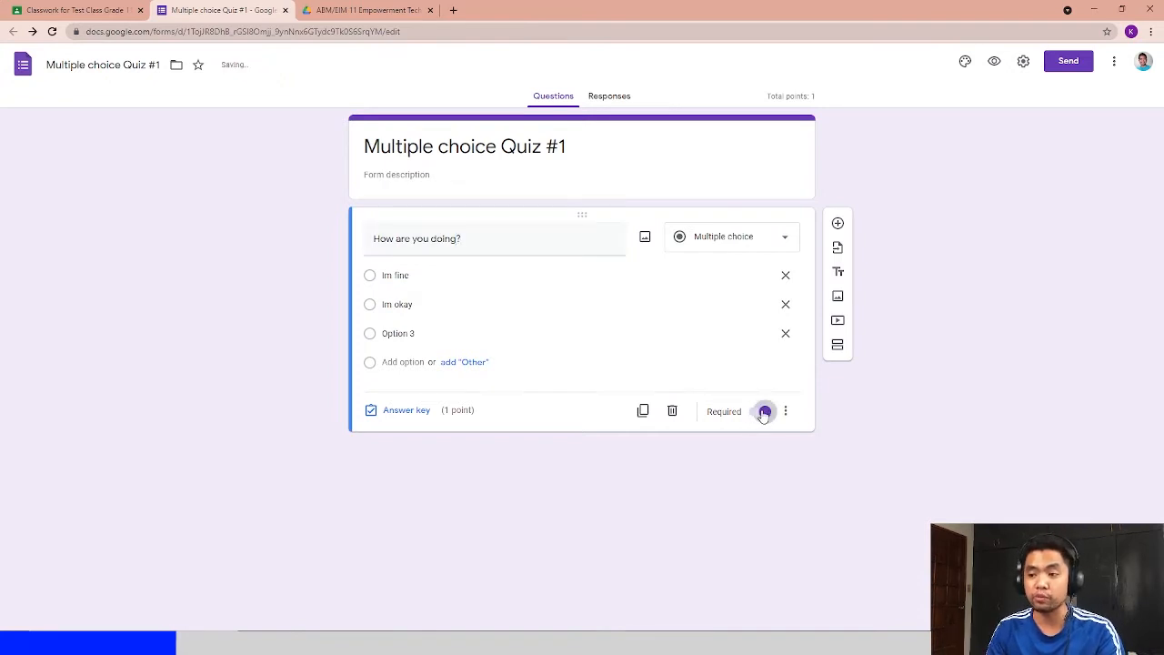
click(765, 412)
click(765, 414)
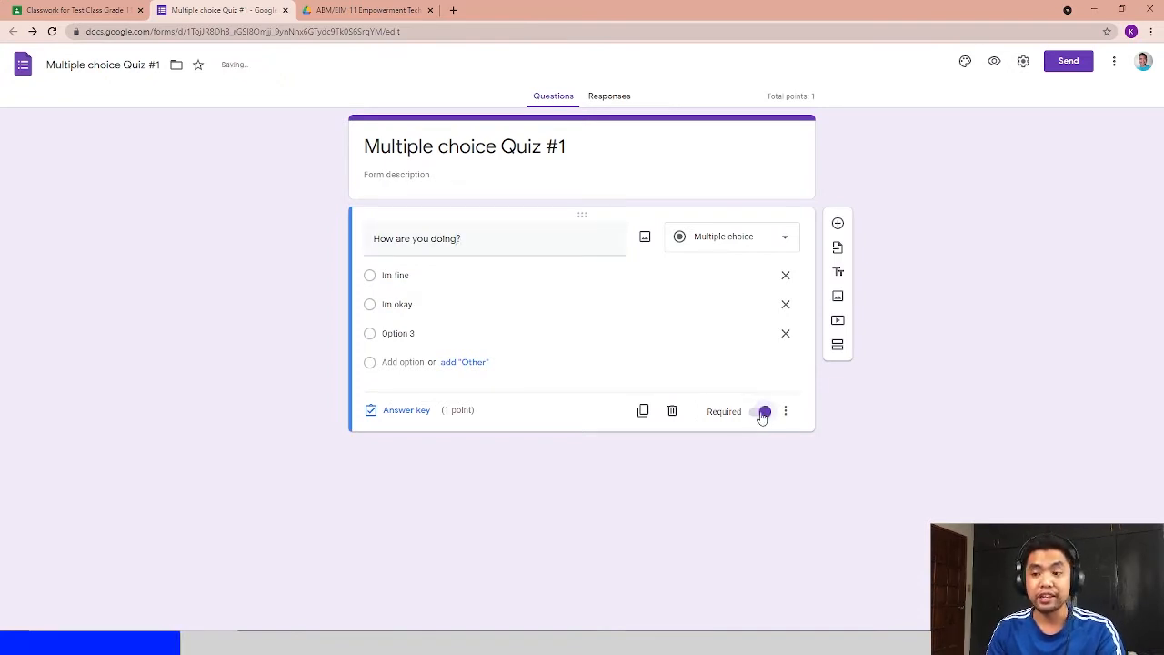
click(744, 417)
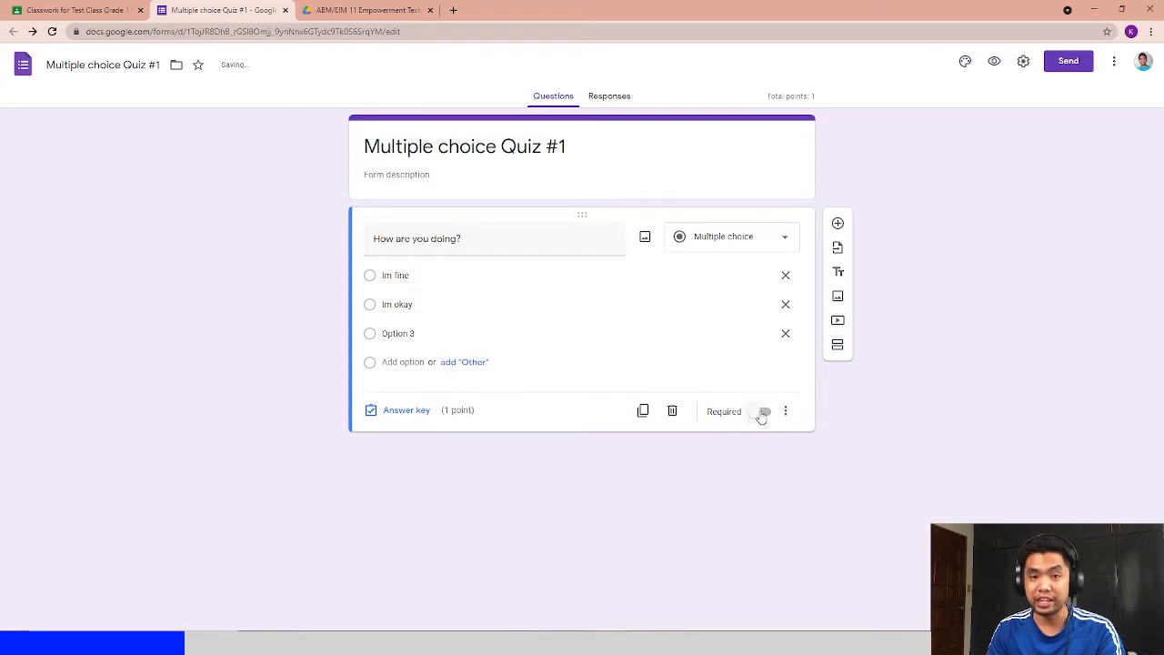
click(765, 412)
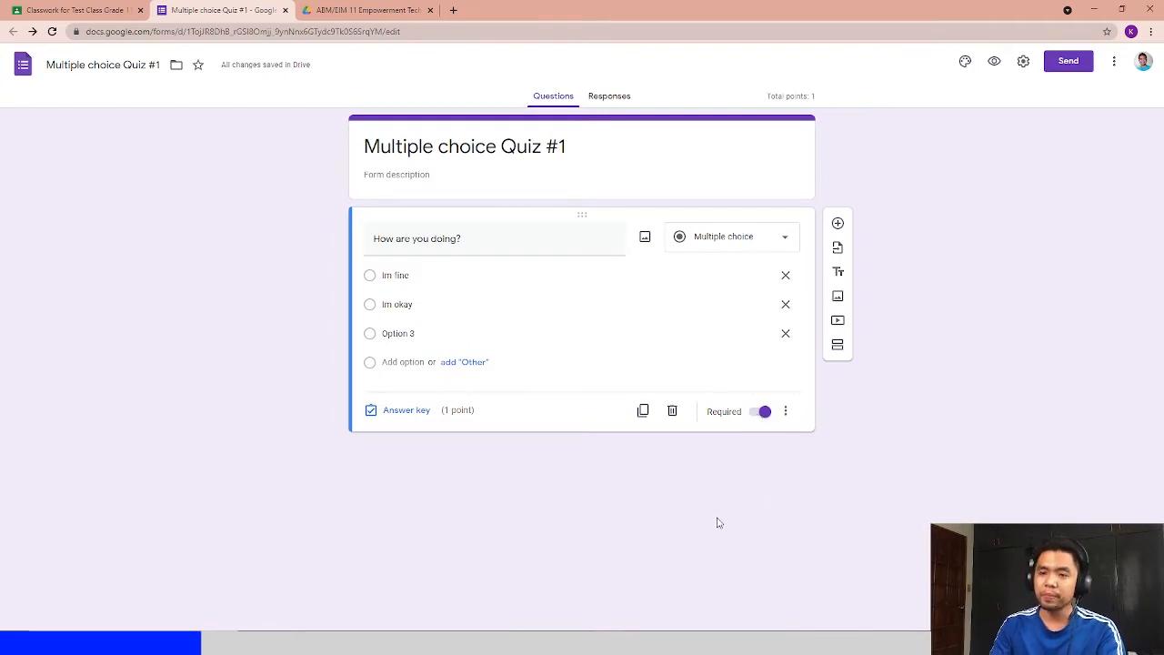
- Duplicate the question and change the copy's text to "How many stars are there in the Philippine flag?"
click(643, 410)
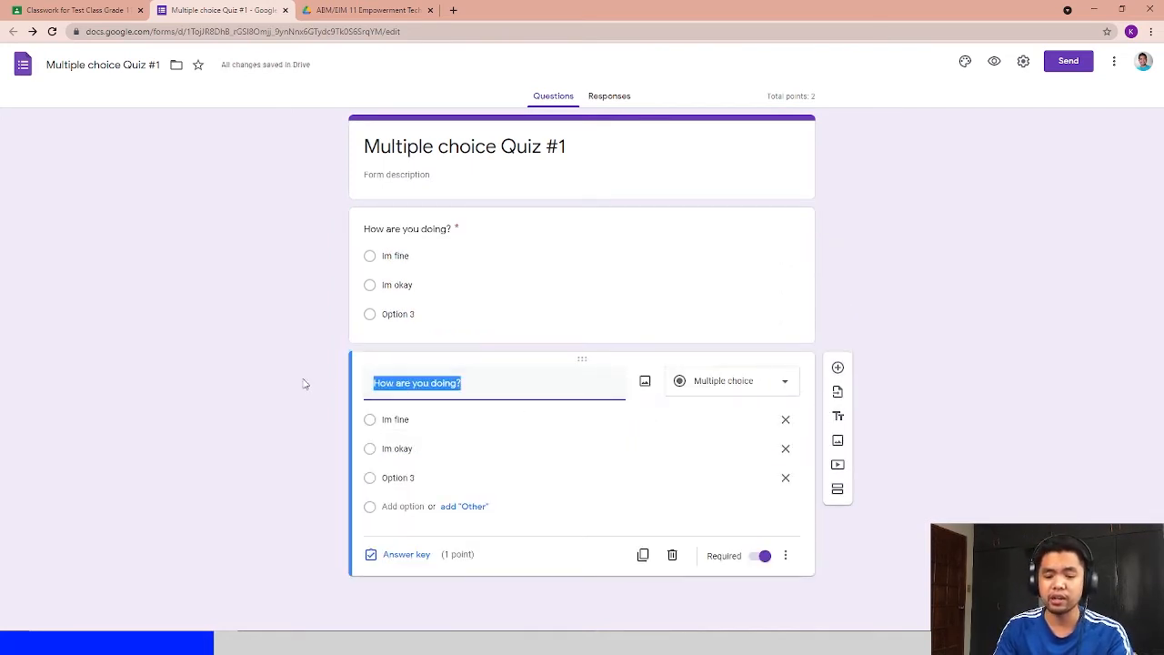
text(How many )
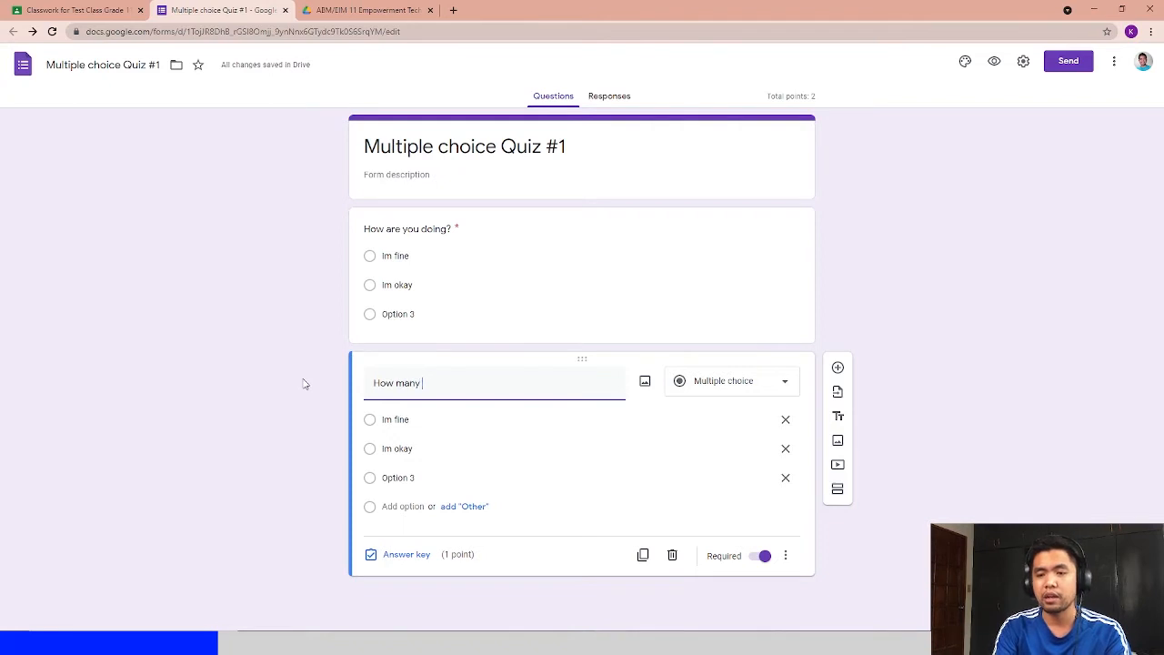
text(starts)
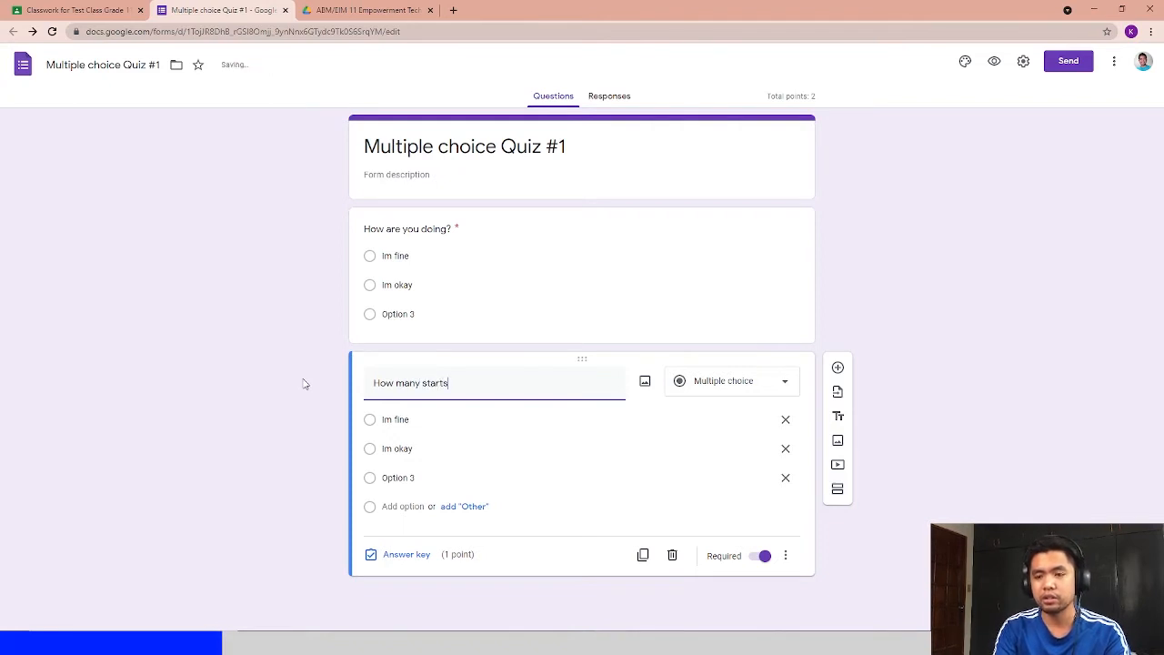
key(BackSpace)
key(BackSpace)
text(s are there in)
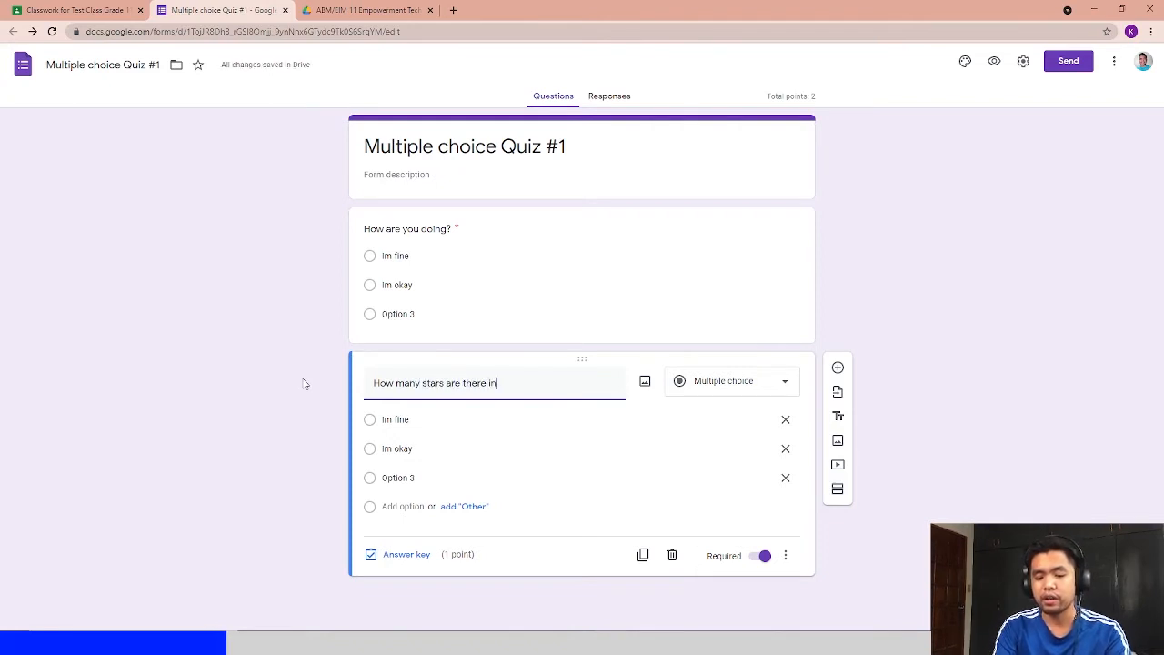
text( the phi)
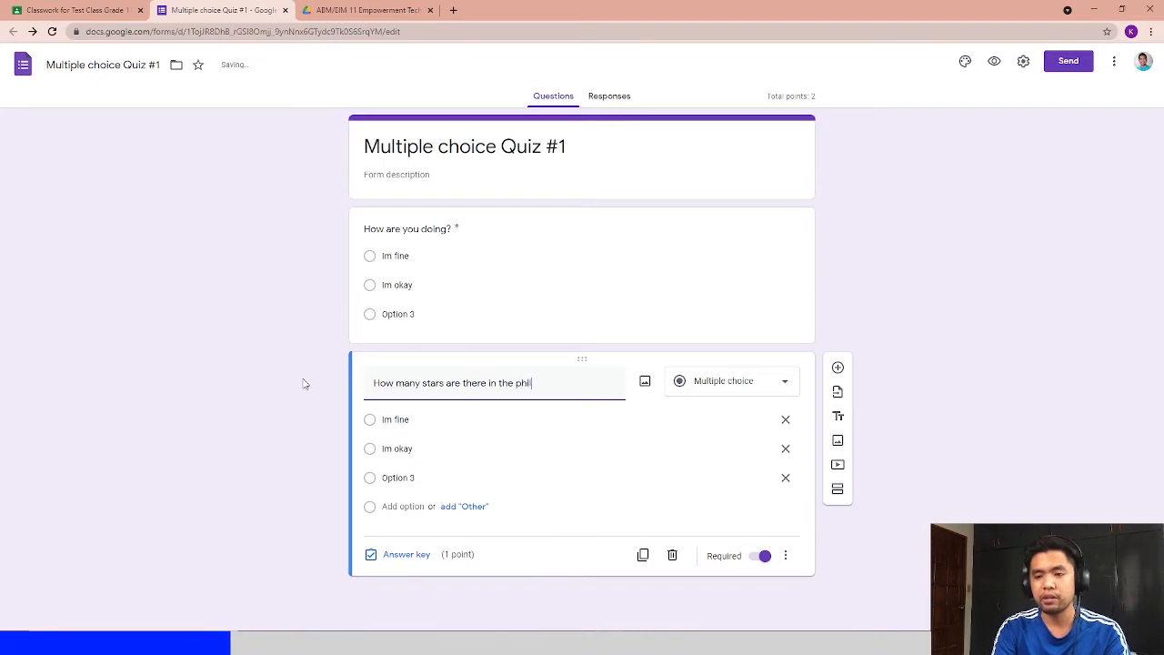
text(hilip)
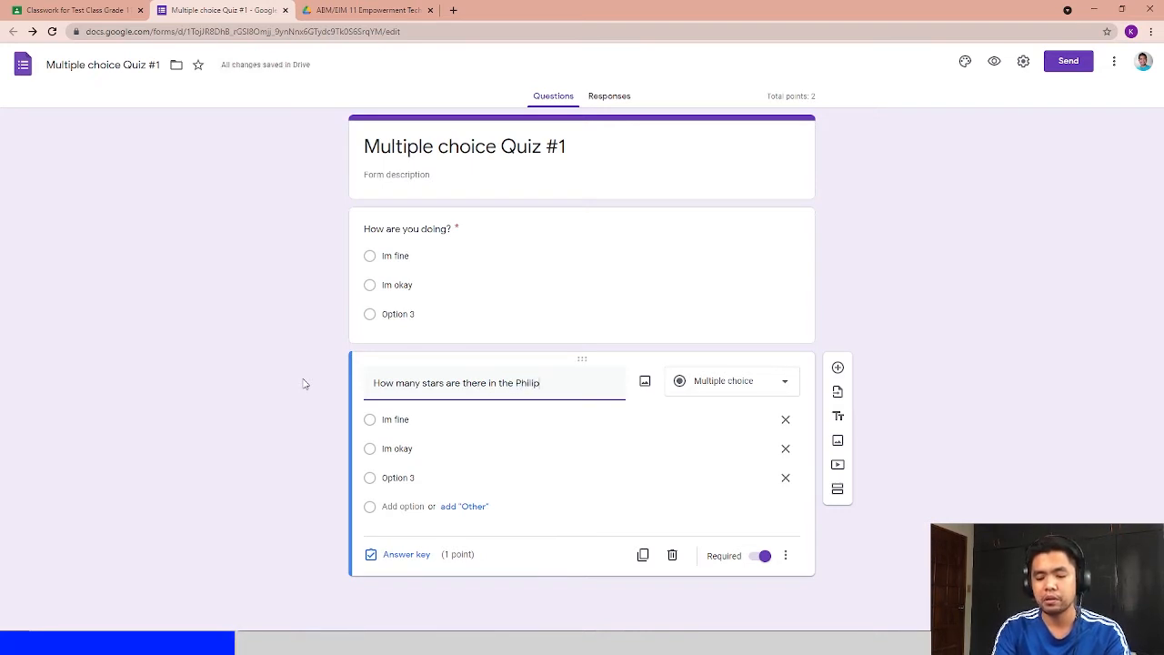
text(pine flag?)
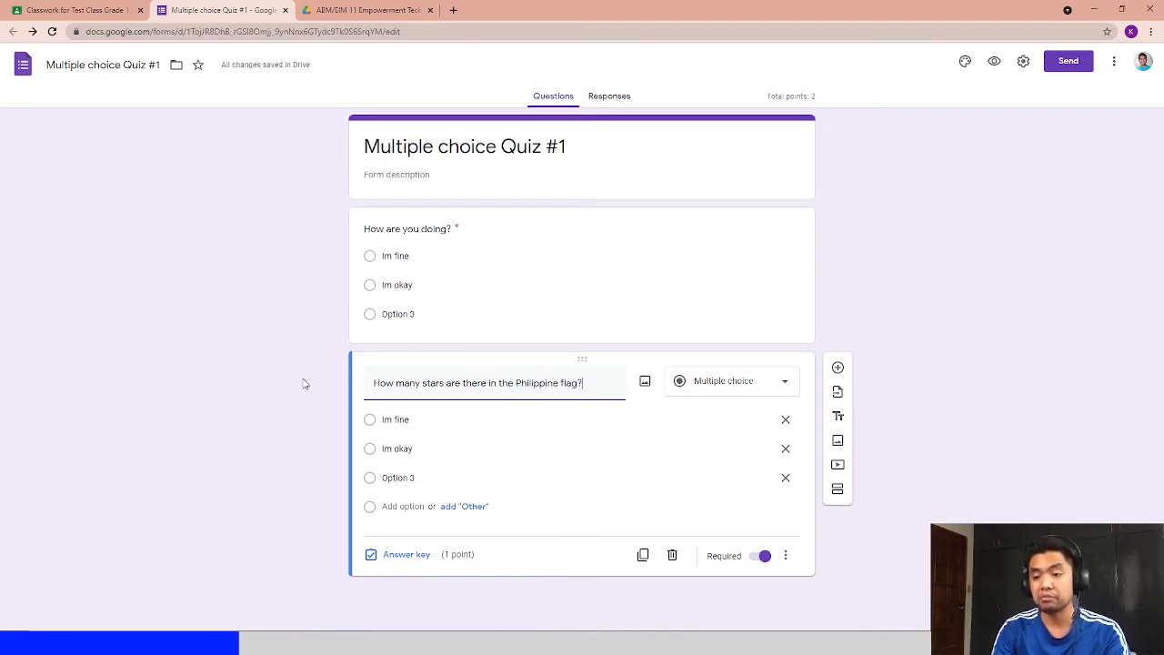
- Rename the duplicated question's three options to 1, 2 and 3
double_click(424, 418)
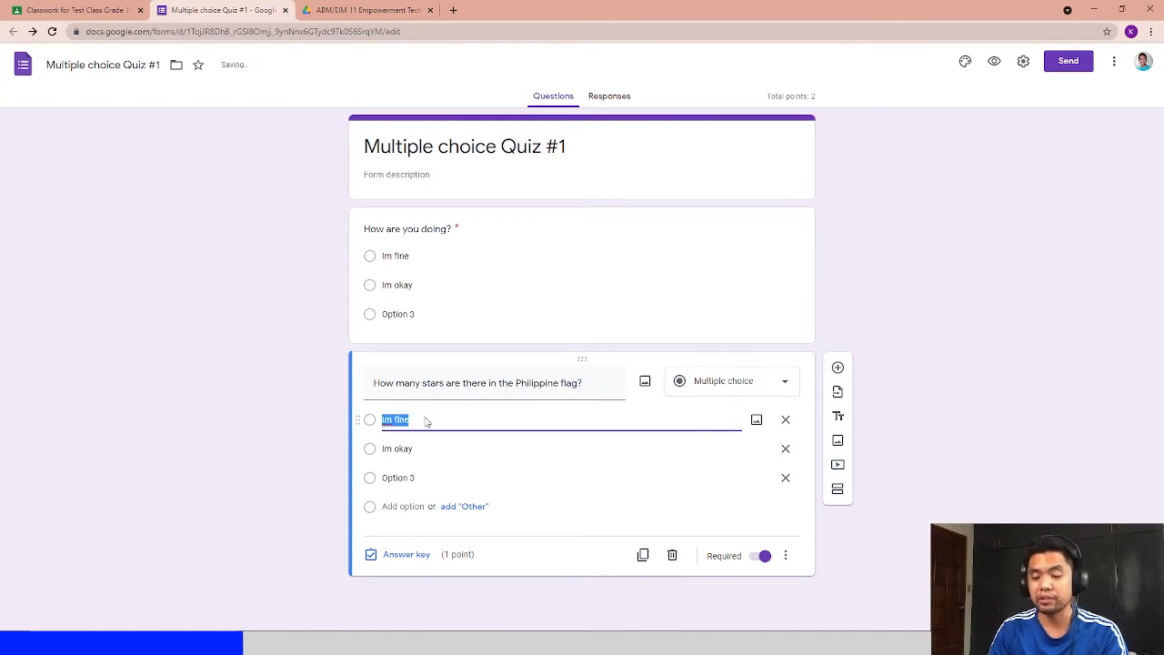
text(1)
double_click(436, 446)
text(2)
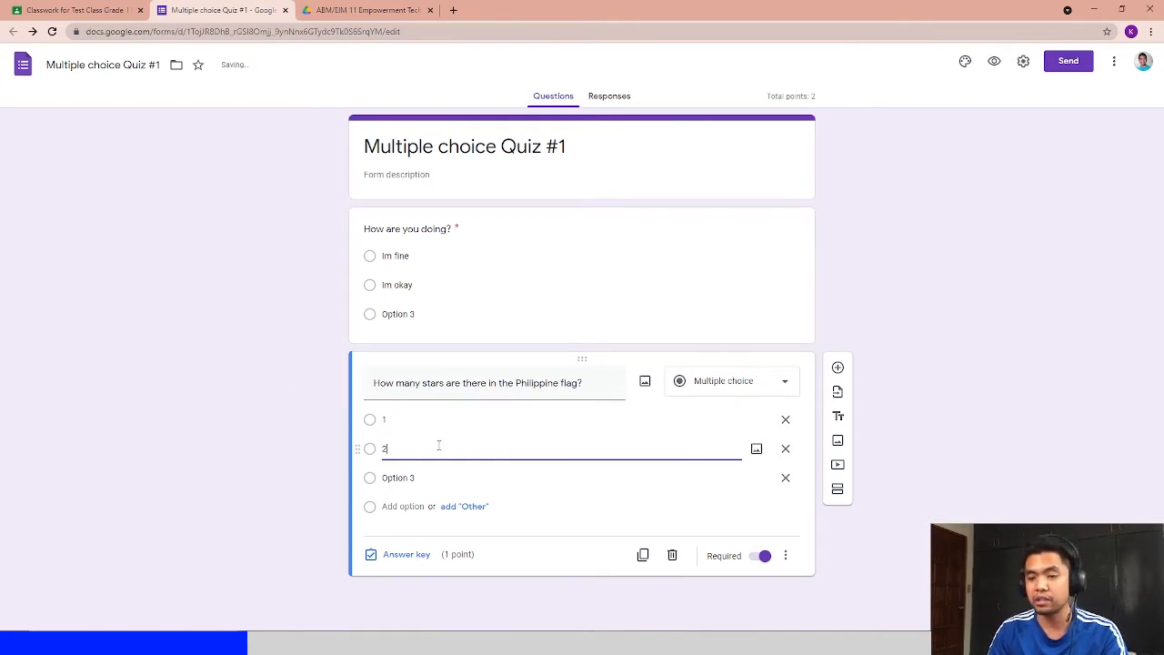
double_click(439, 473)
text(3)
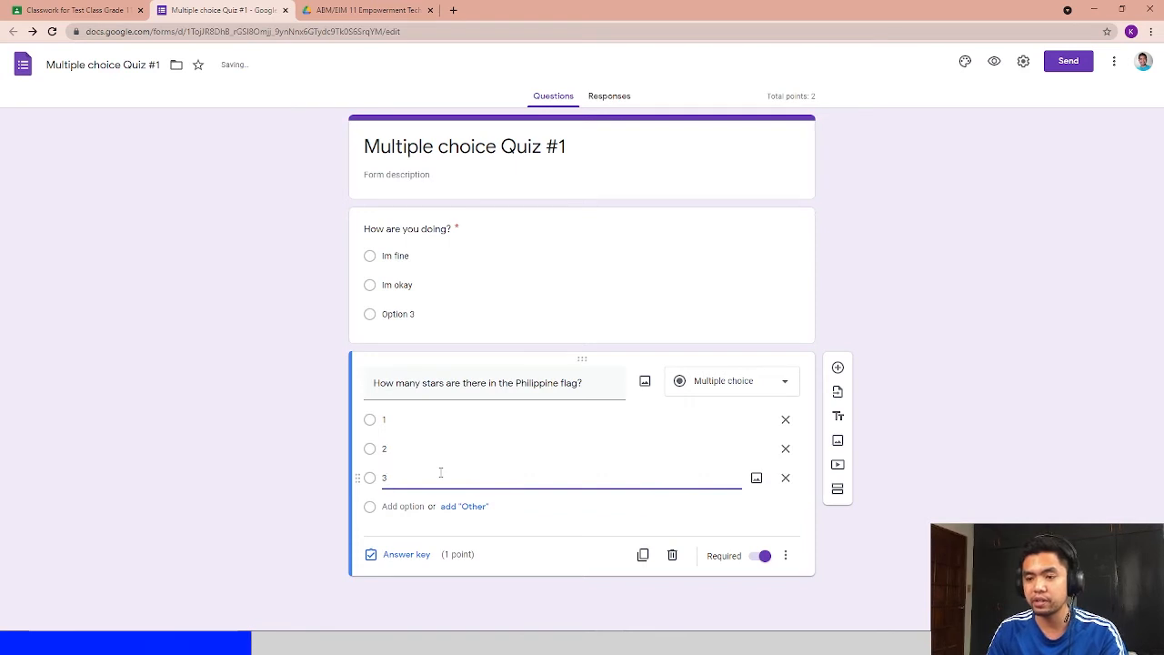
- Add a fourth option, 4, to the Philippine flag question
click(400, 505)
text(4)
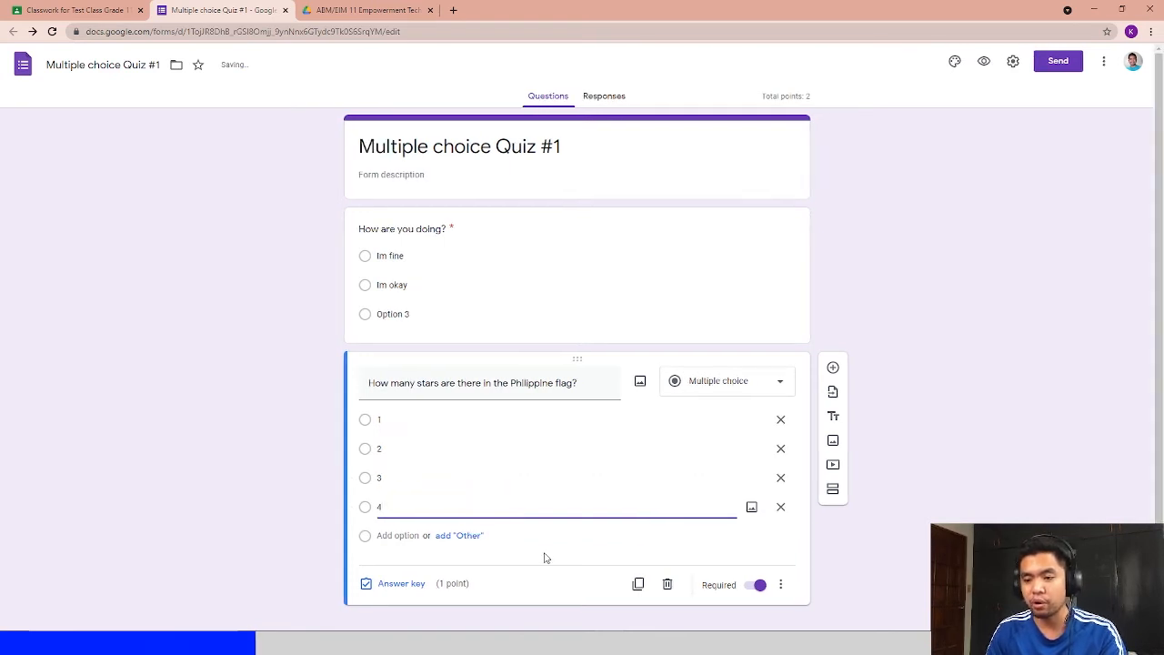
click(545, 555)
- Open the answer key for the Philippine flag question
click(386, 587)
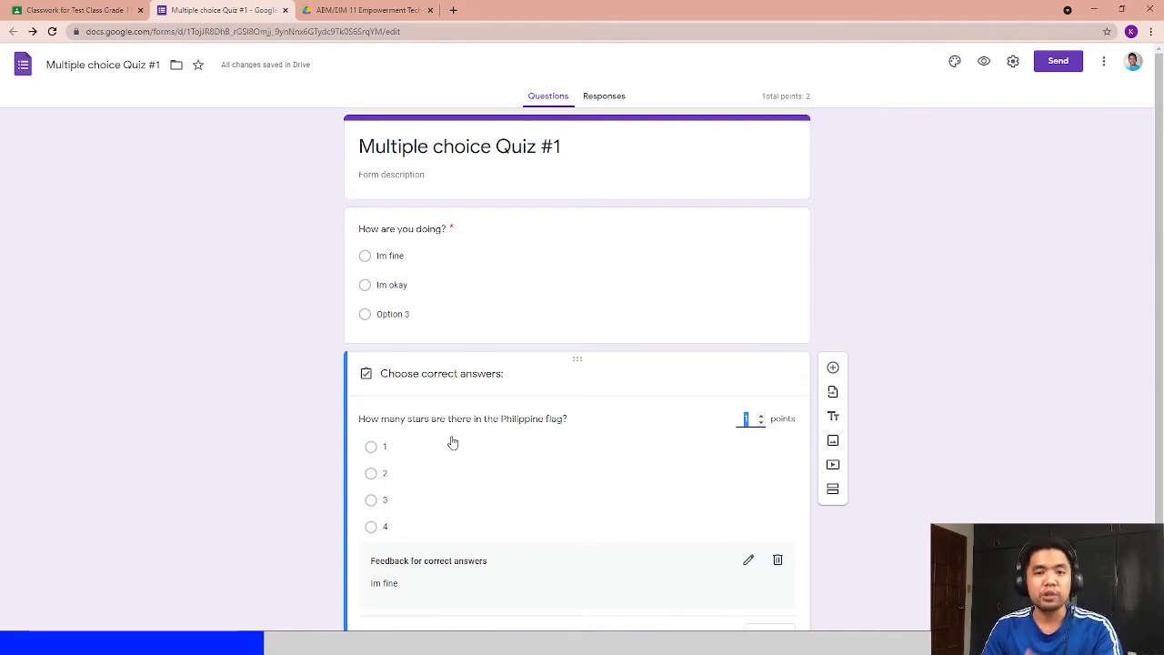
click(846, 339)
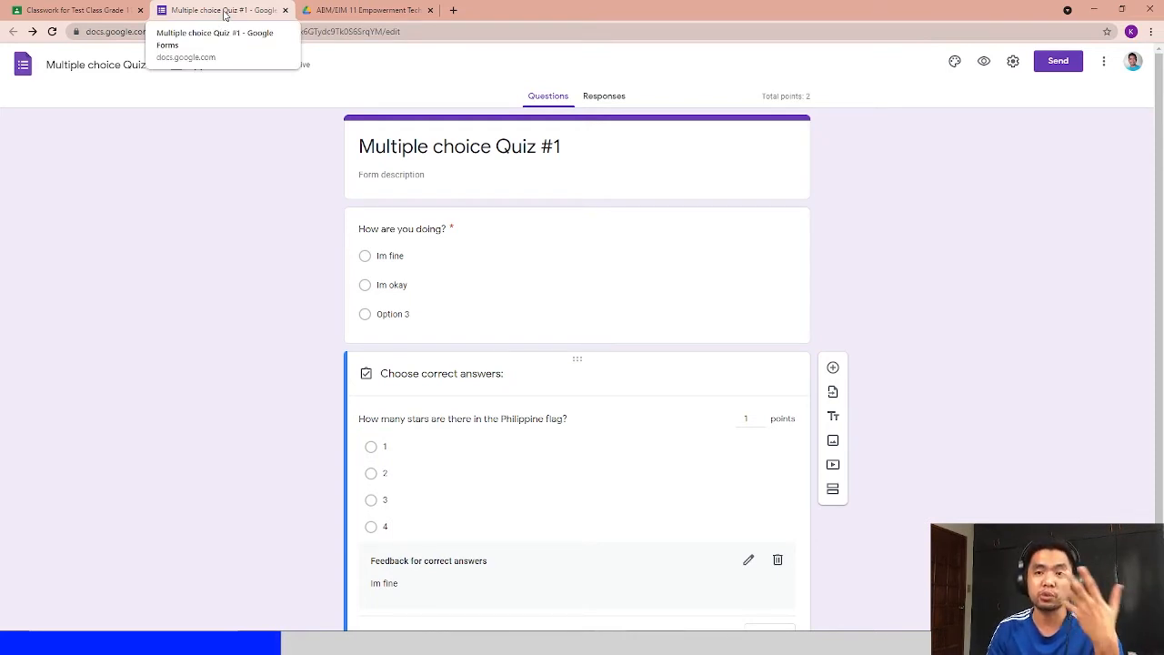
- Close the quiz tab and set the Classroom assignment's points to 15
click(285, 11)
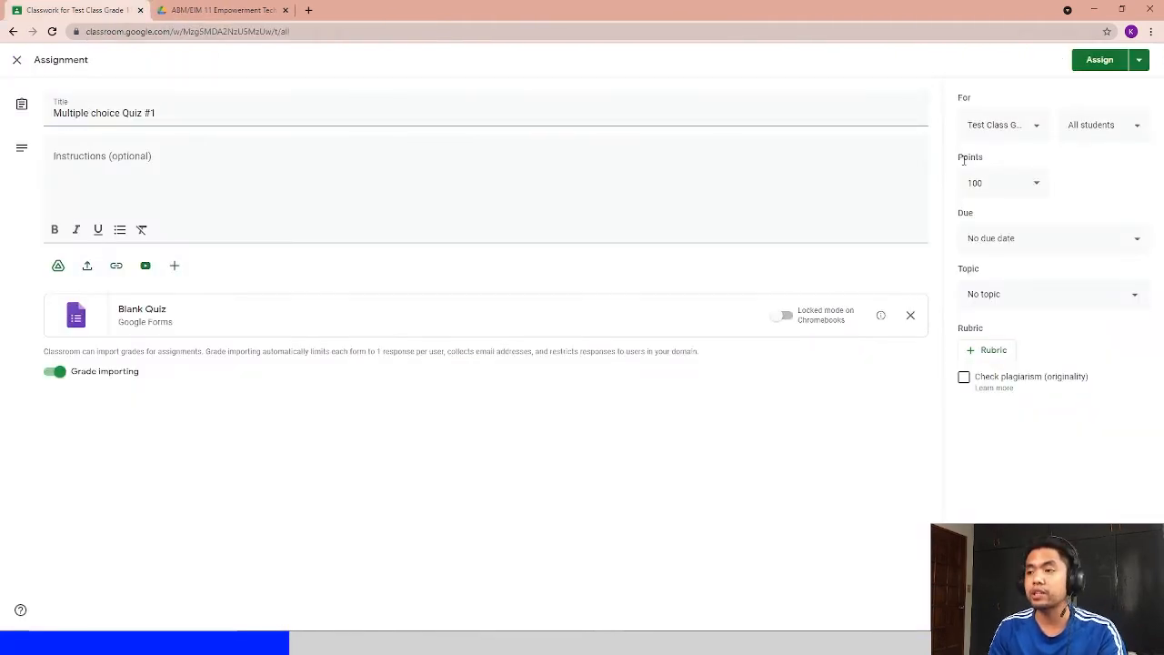
double_click(967, 158)
click(994, 159)
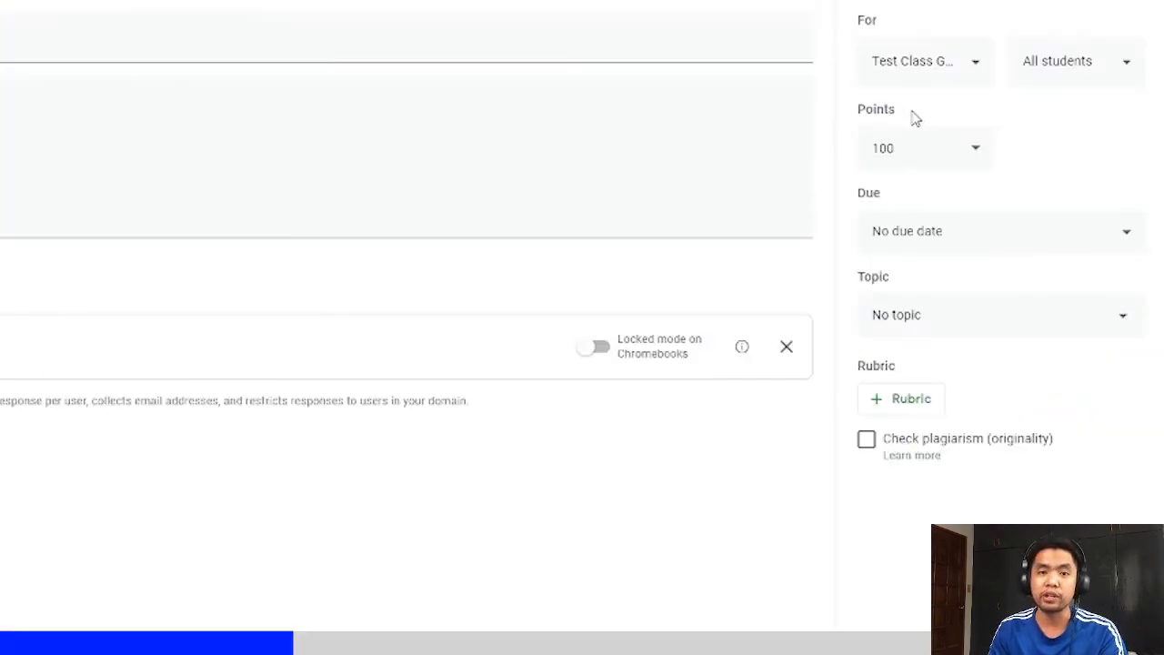
click(910, 159)
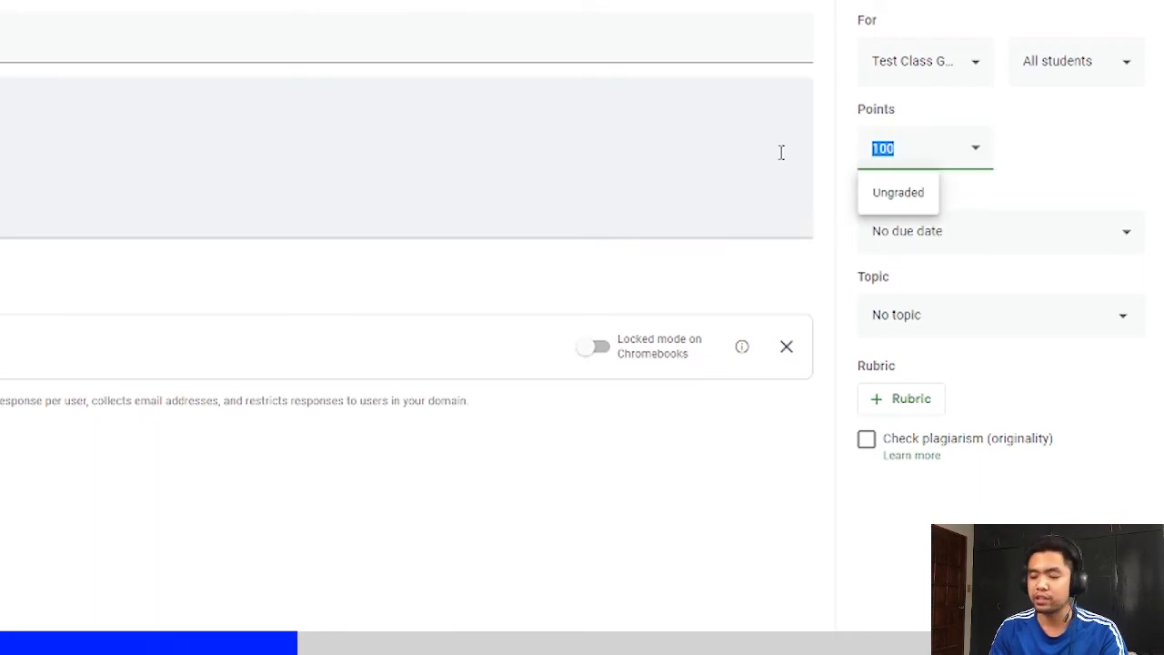
text(15)
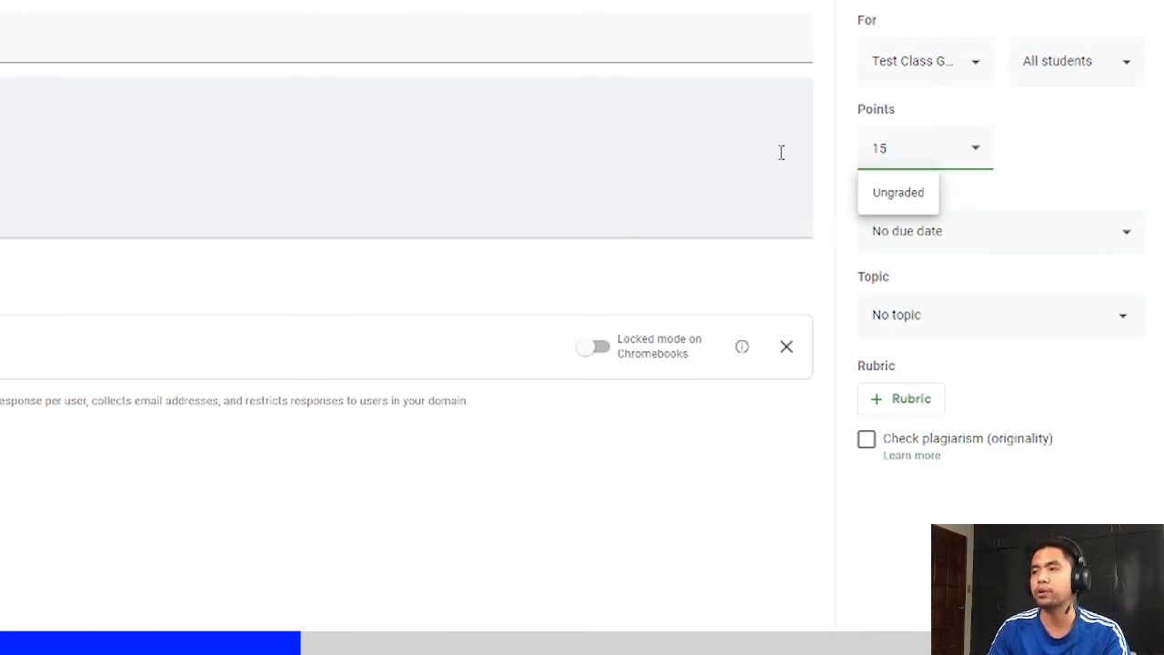
- Assign the Multiple choice Quiz #1 assignment to the class
click(1105, 174)
click(1043, 229)
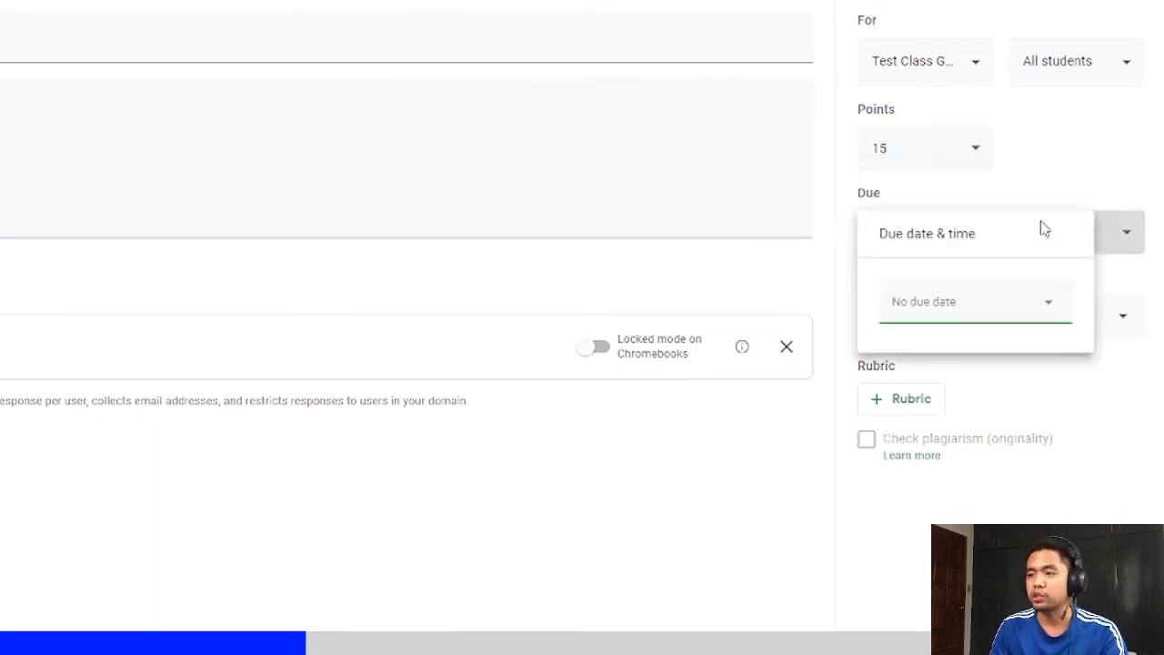
click(1006, 189)
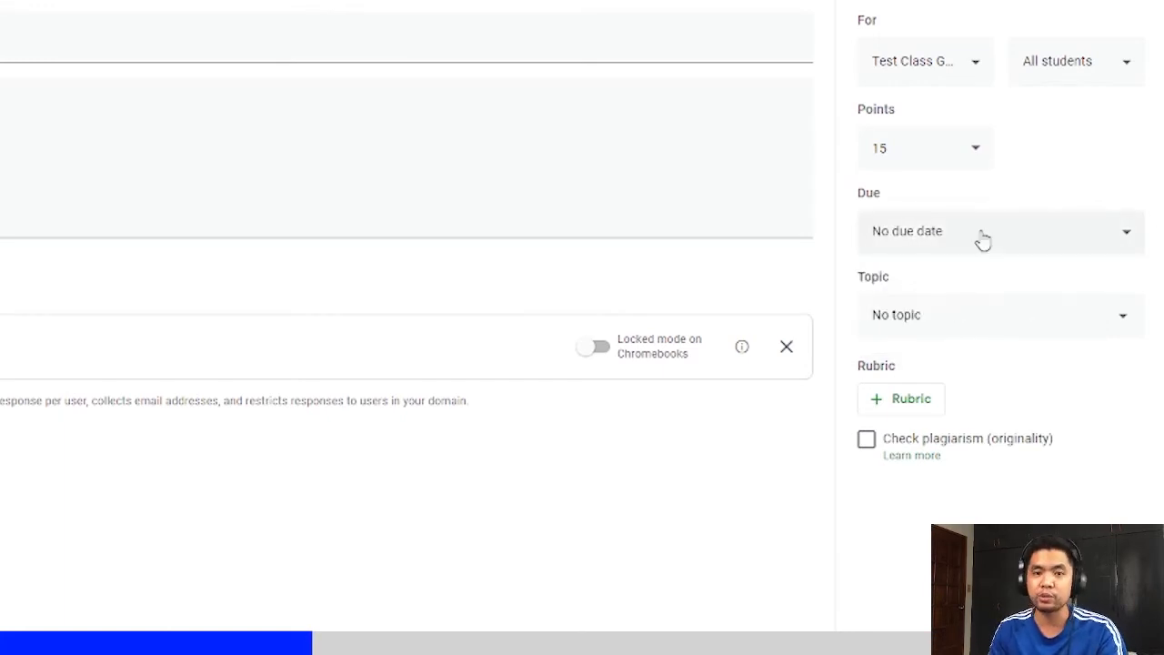
click(1099, 67)
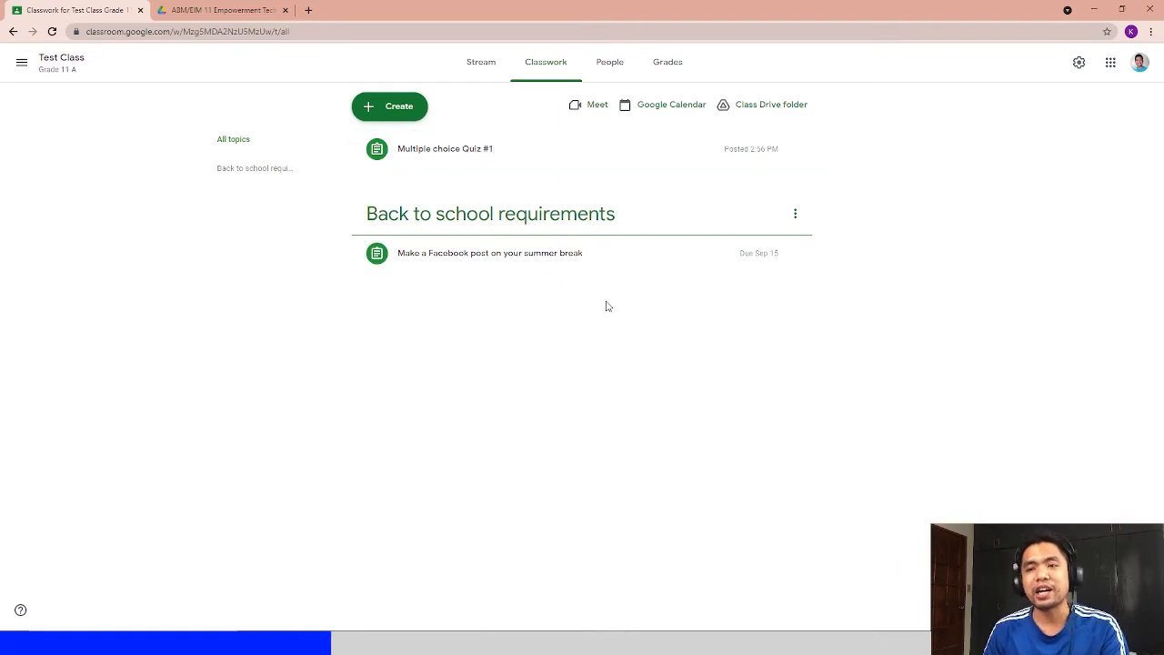
click(391, 106)
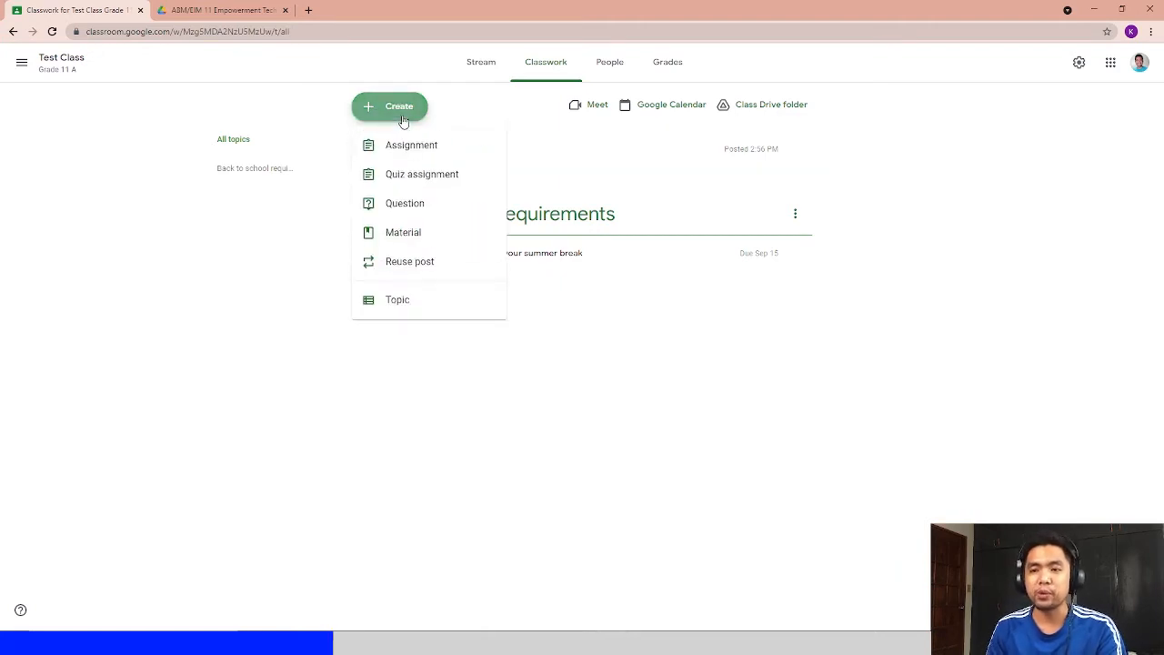
click(415, 205)
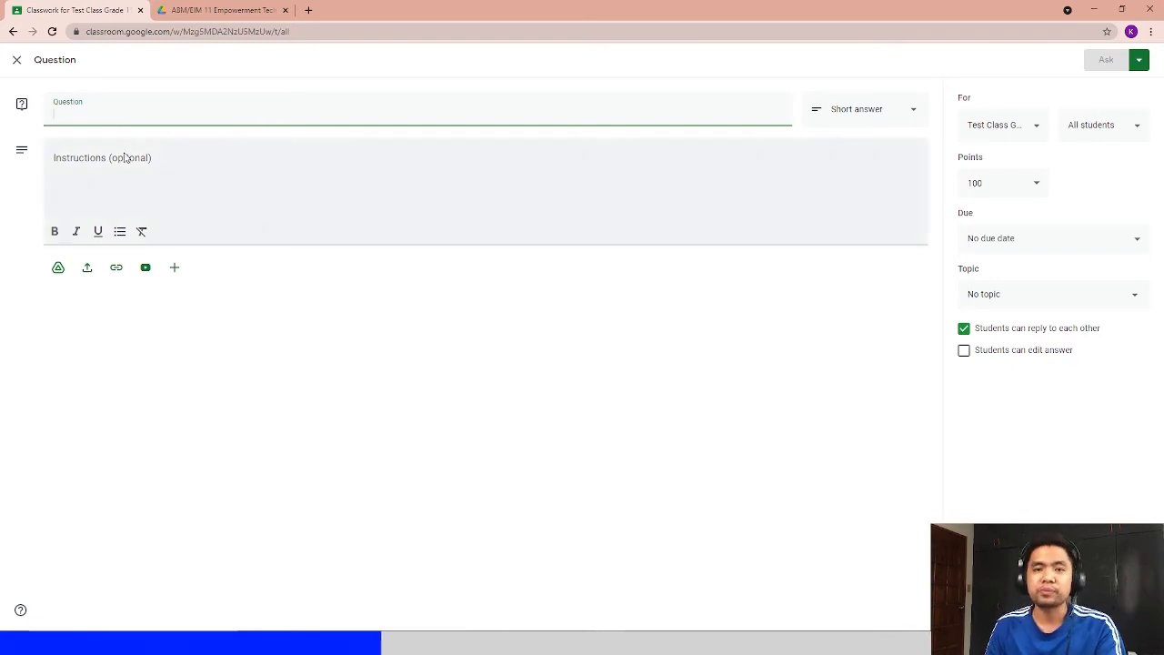
click(16, 60)
- Create a new class material titled "Ebook on the Philippine flag"
click(373, 111)
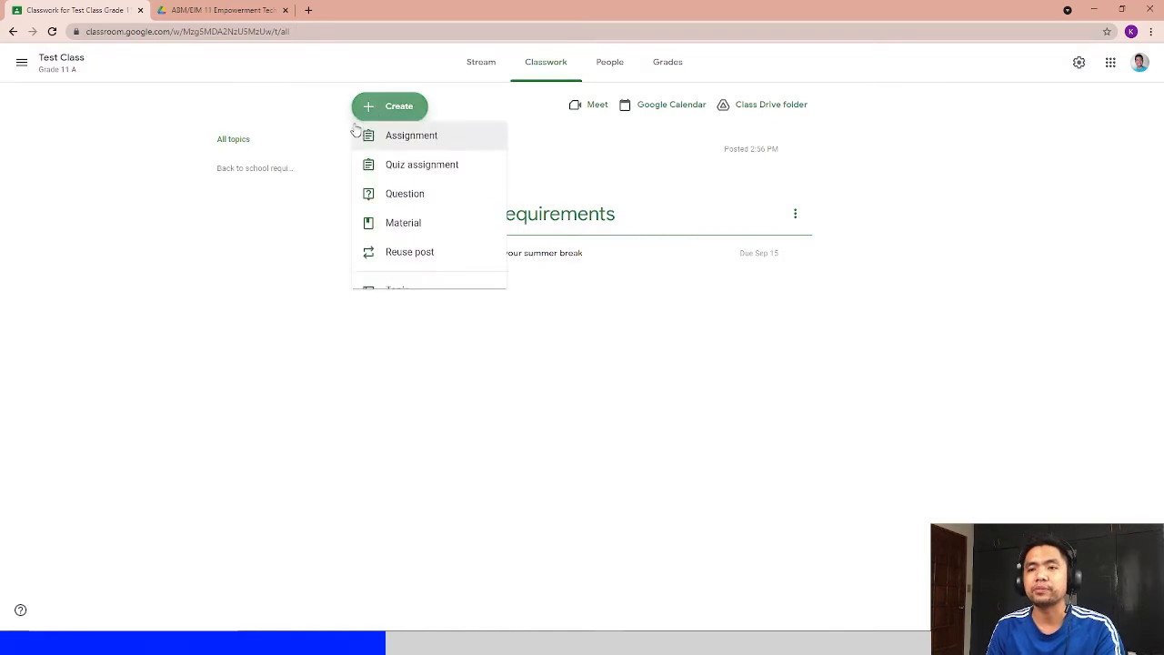
click(411, 235)
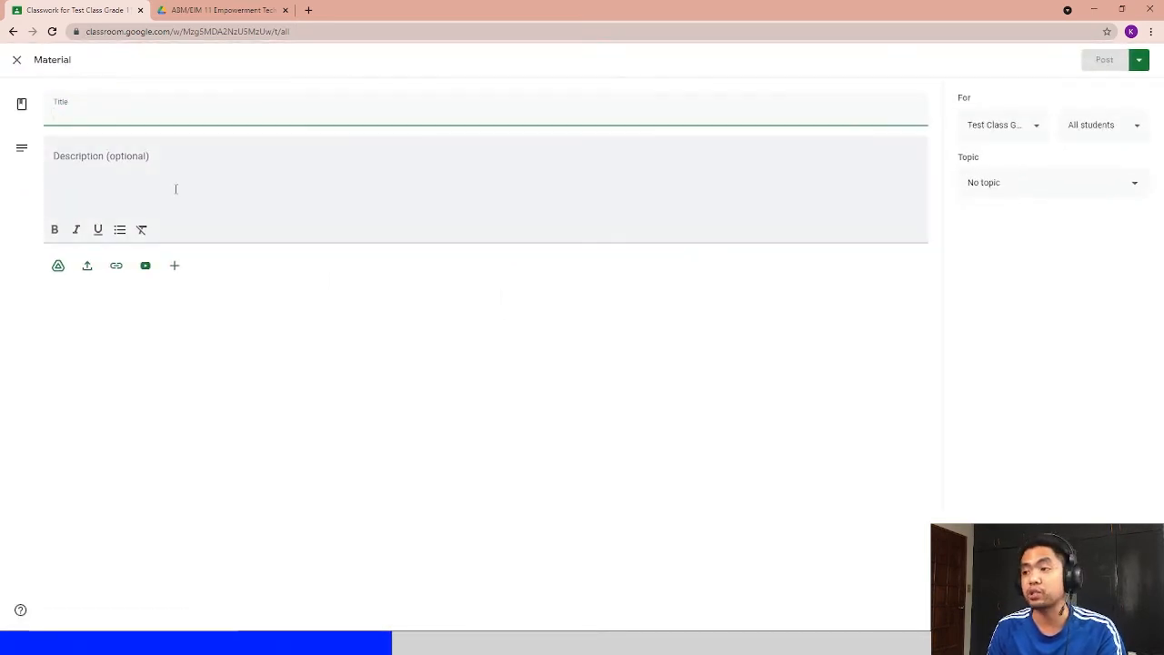
click(221, 108)
text(Ebook on )
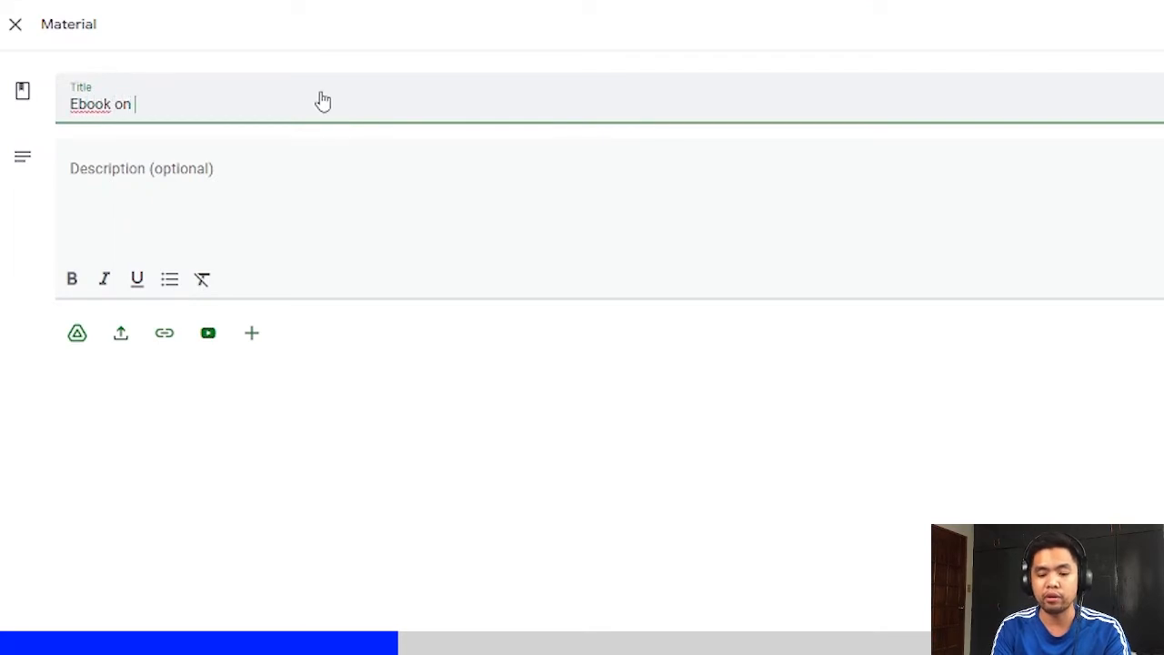
text(the philippin)
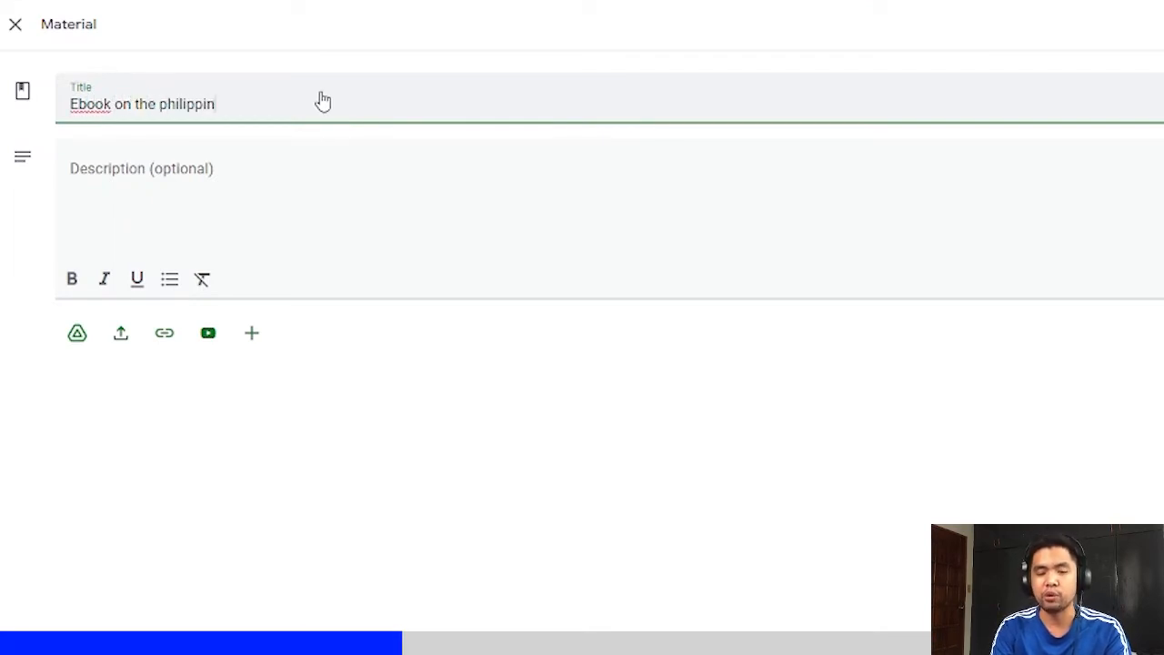
text(e flag)
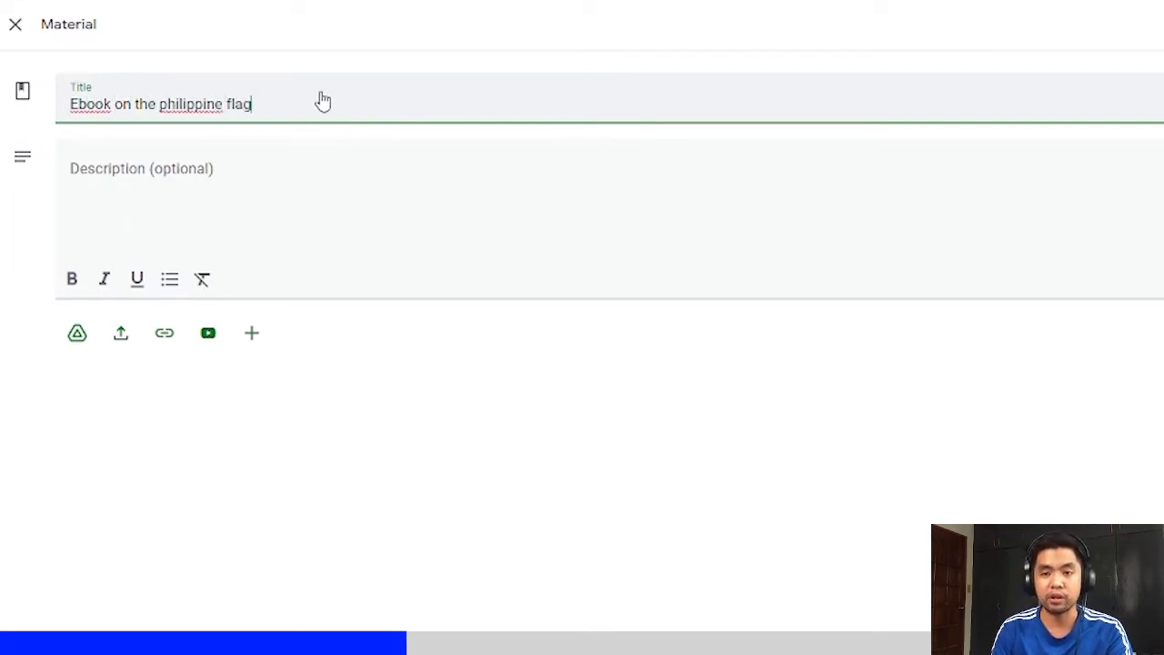
right_click(178, 103)
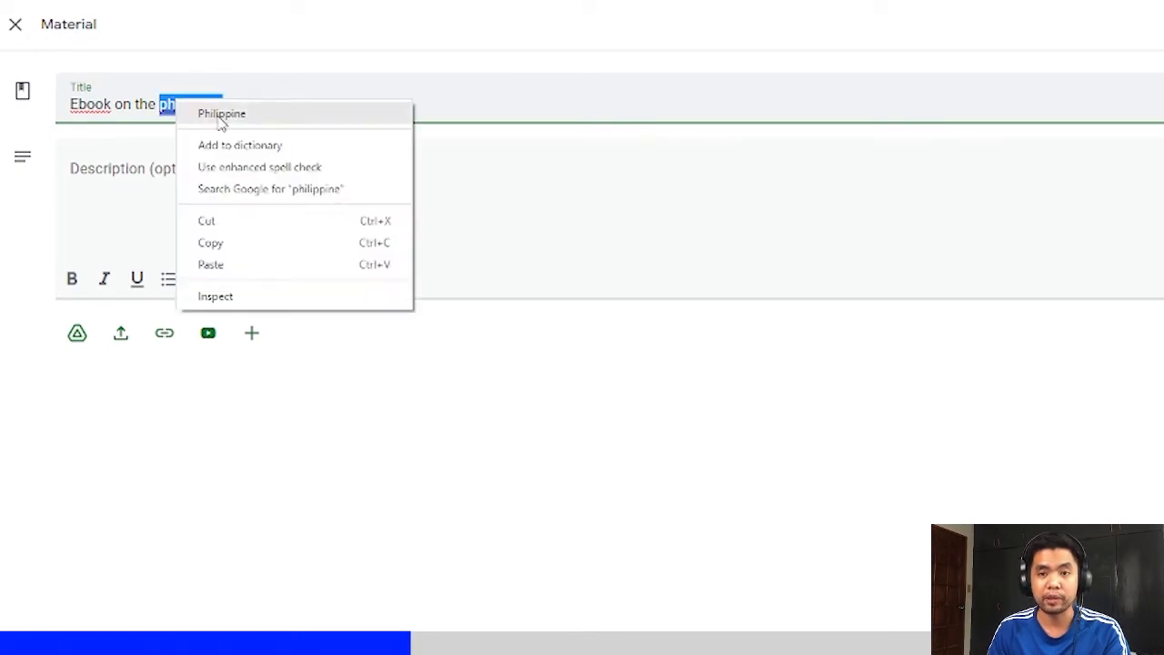
click(221, 115)
- Enter the material description "click the link below to access the ebook"
click(305, 194)
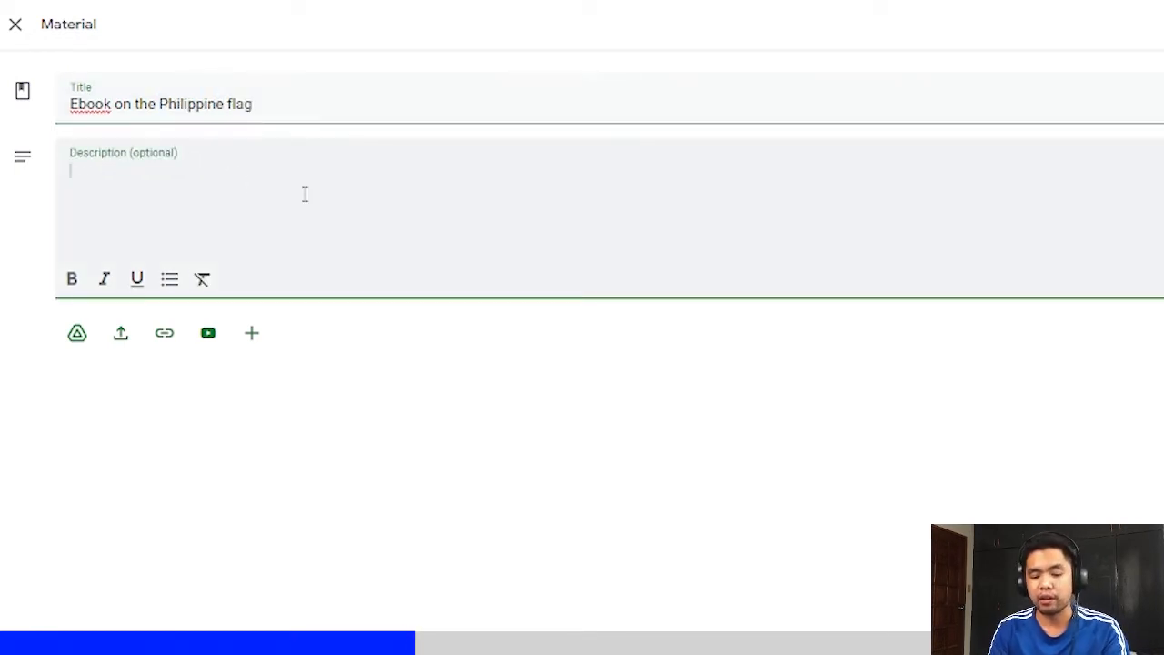
text(click the )
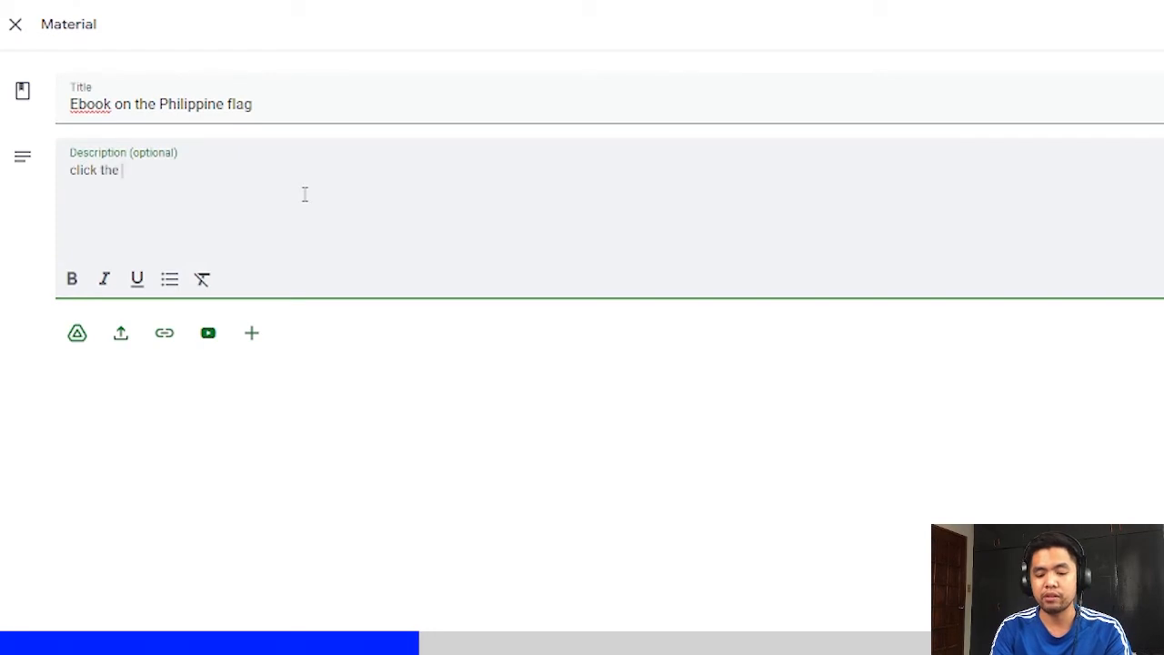
text(link below t)
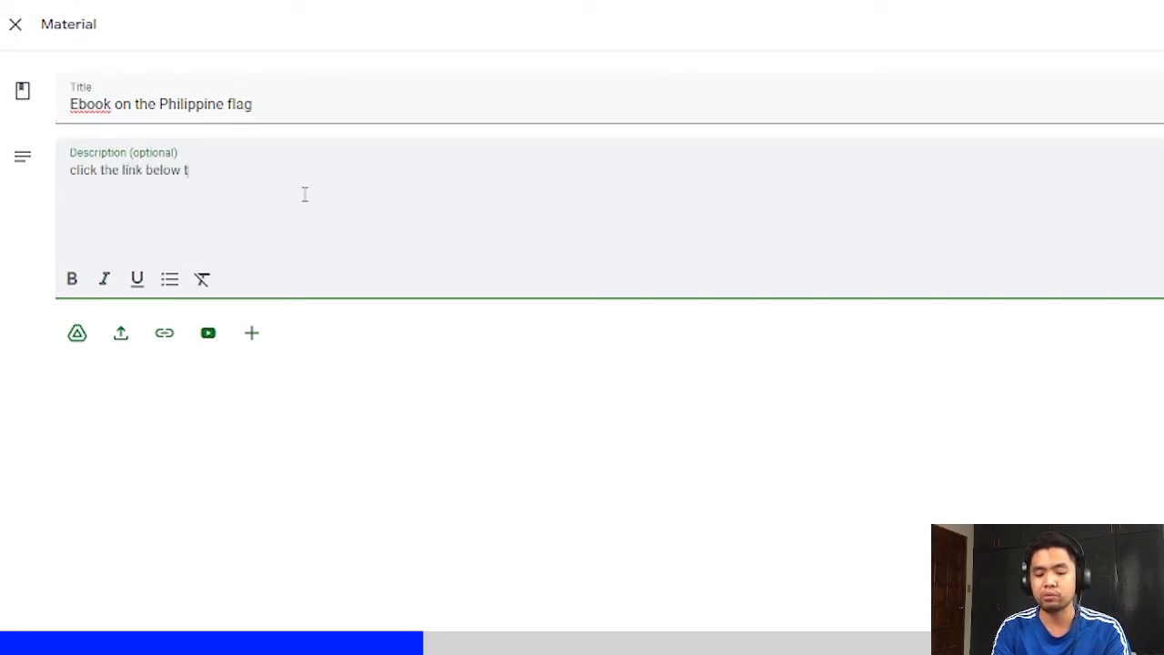
text(o access the ebook)
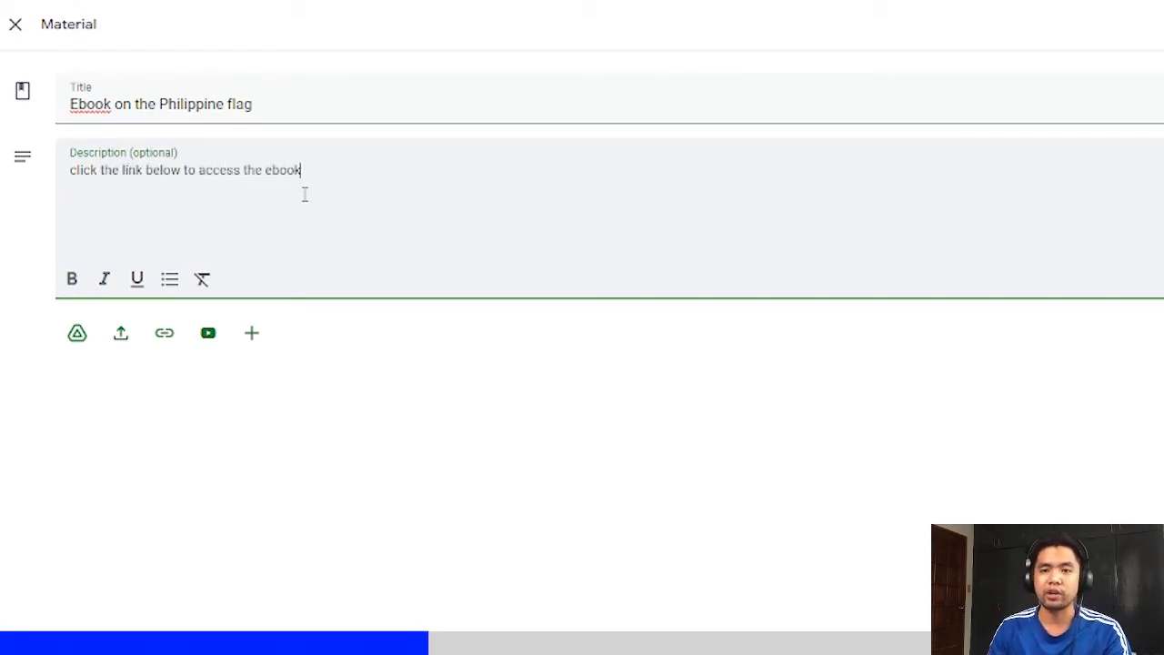
click(145, 383)
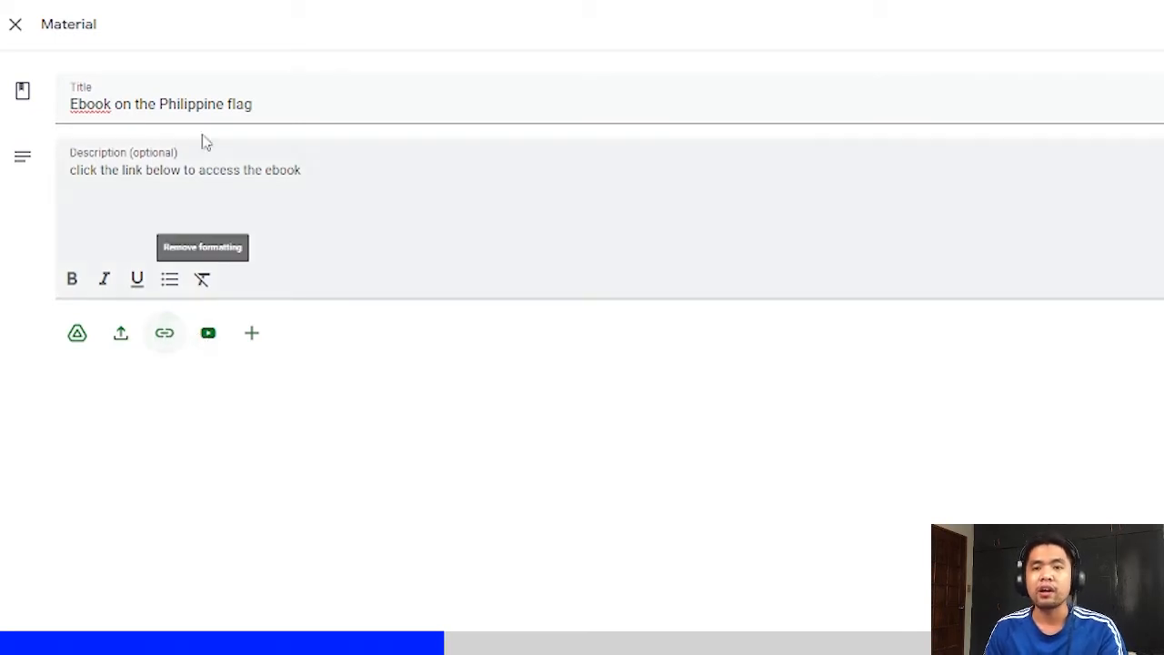
drag(191, 104, 114, 105)
click(115, 103)
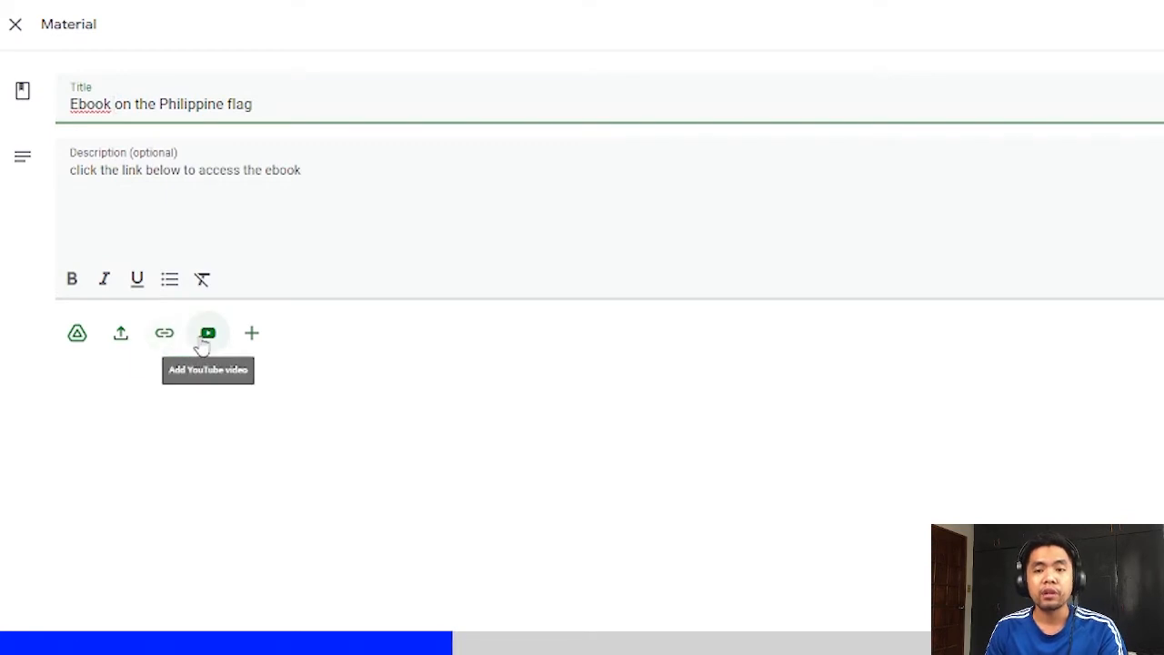
double_click(91, 103)
text(Video)
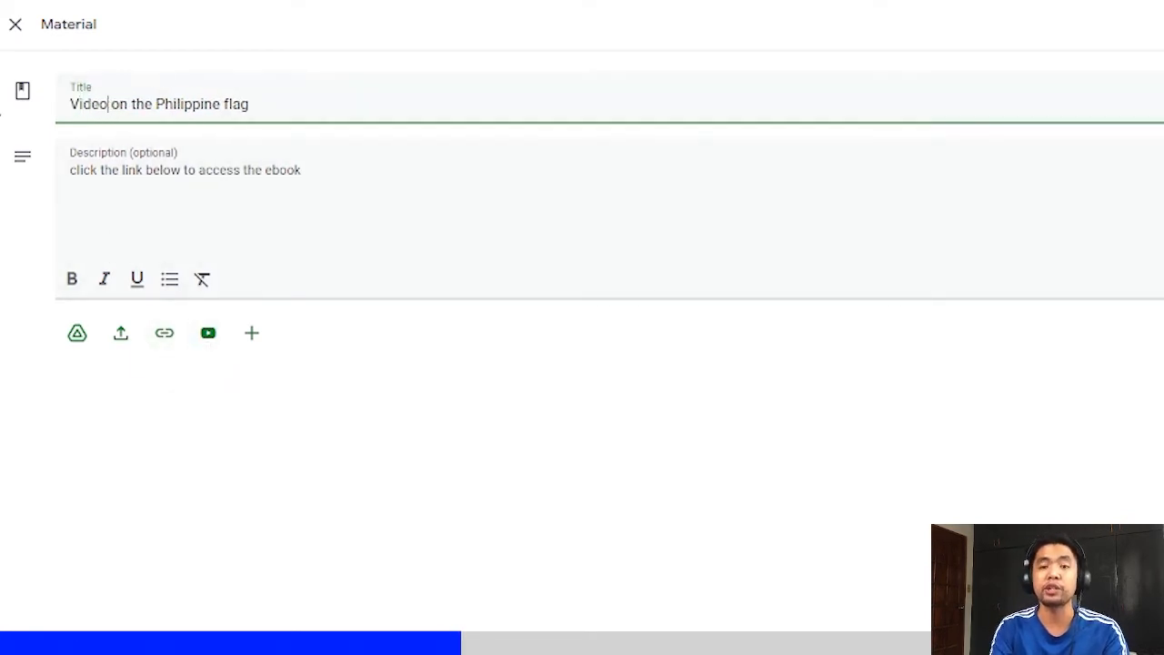
key(BackSpace)
key(BackSpace)
key(BackSpace)
key(BackSpace)
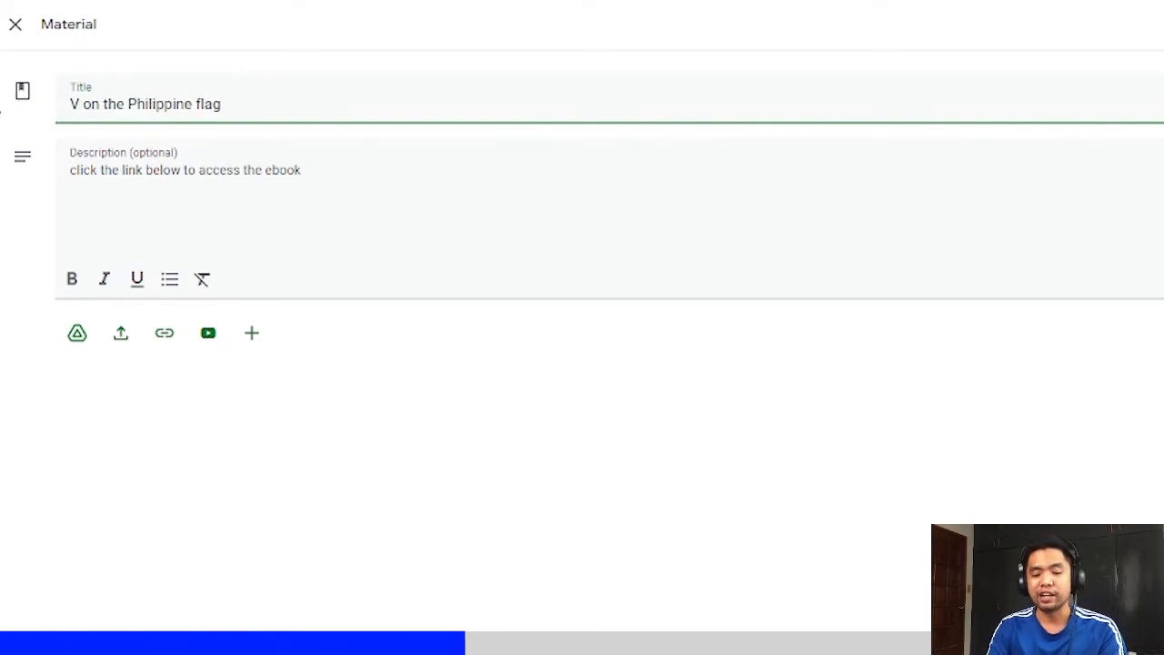
text(History)
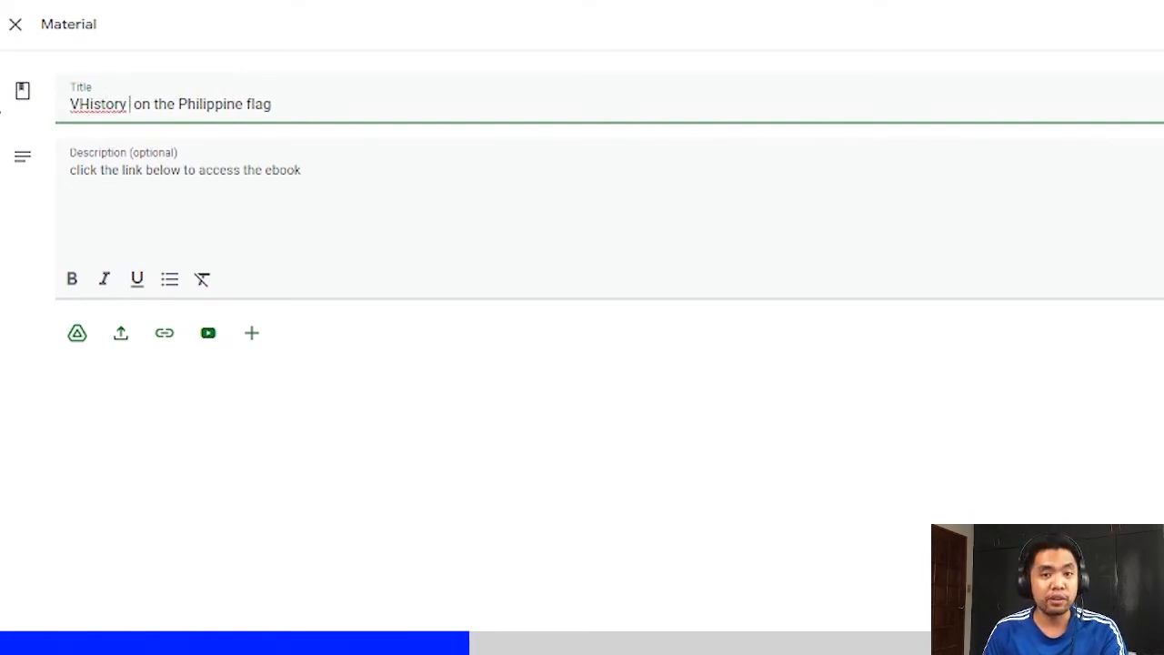
key(BackSpace)
key(BackSpace)
key(BackSpace)
key(BackSpace)
key(BackSpace)
key(BackSpace)
key(BackSpace)
key(BackSpace)
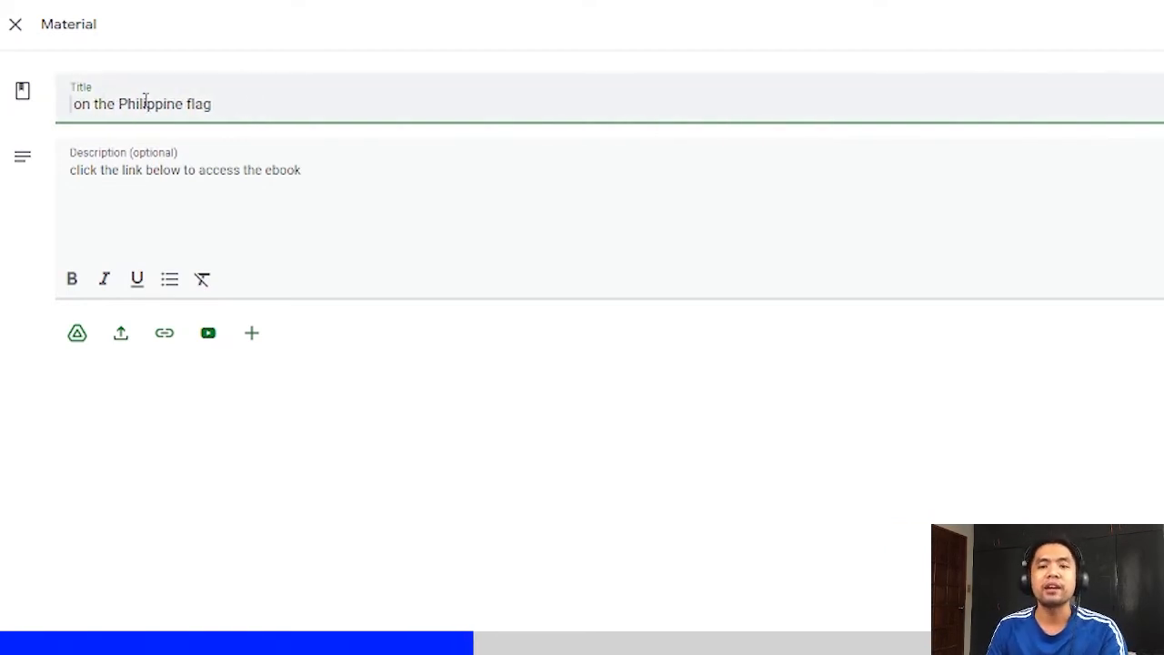
text(Ebook)
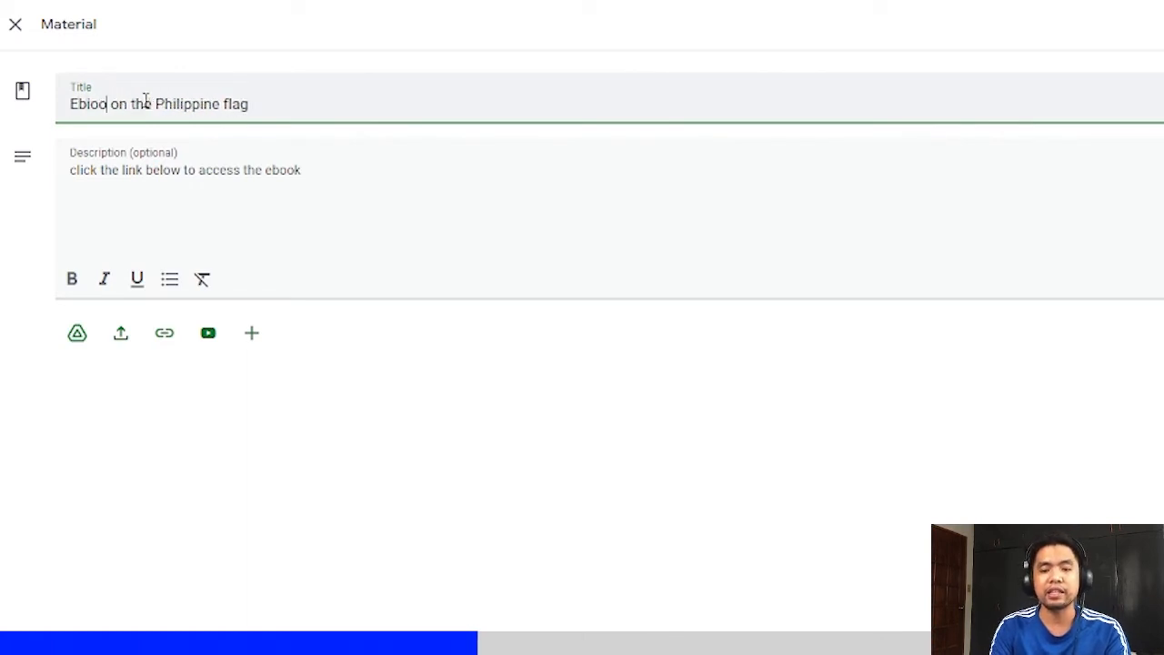
key(BackSpace)
key(BackSpace)
key(BackSpace)
text(ook)
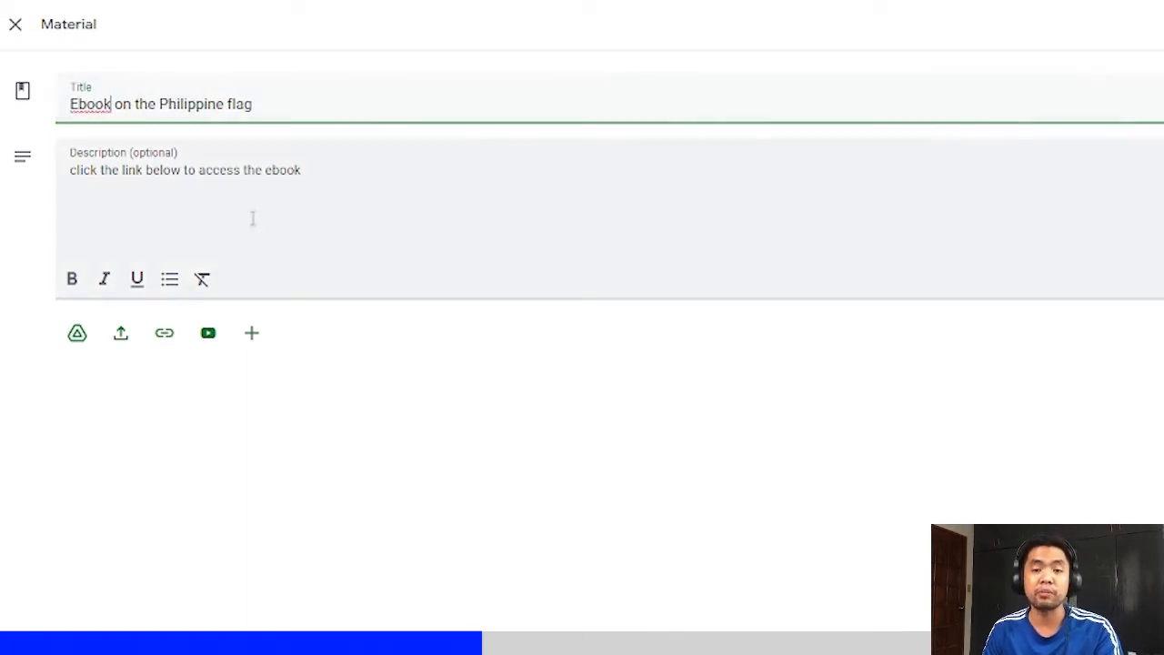
click(254, 334)
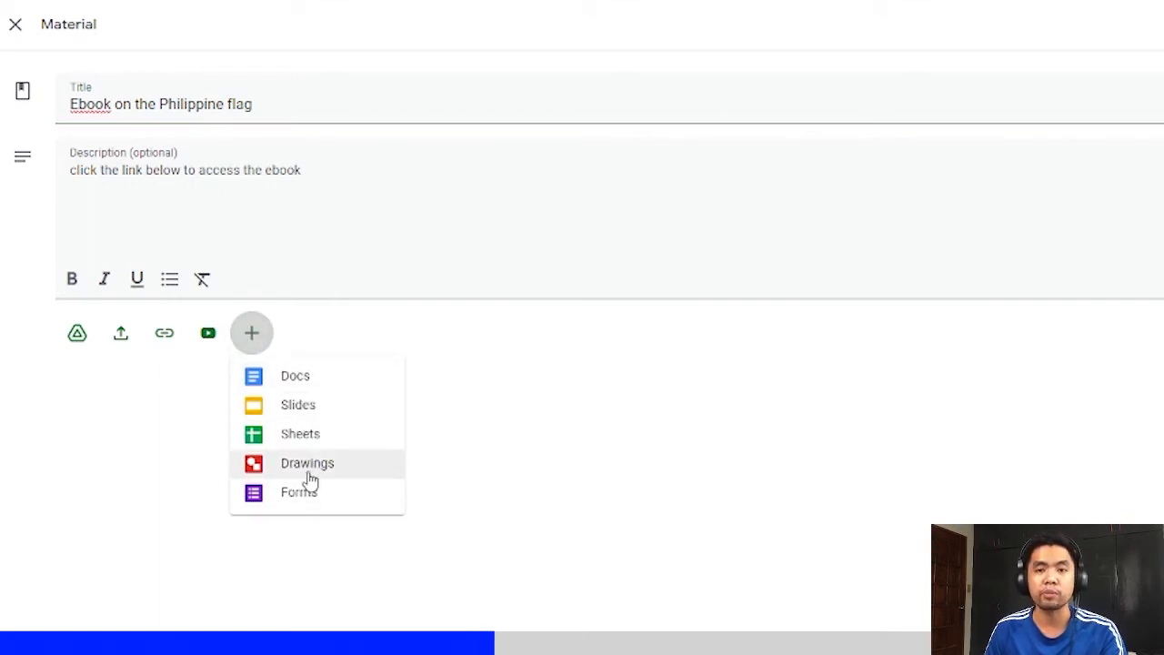
click(633, 434)
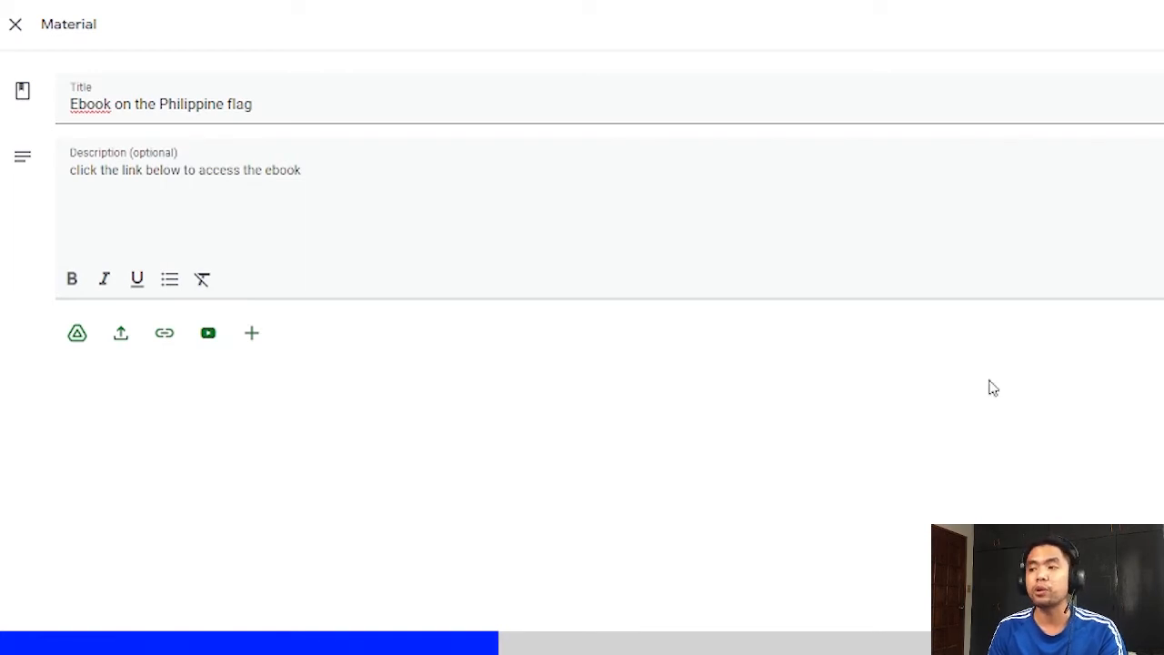
- Create the new topic "Lesson 1 Philippine Flag" for the ebook material and post it
click(1042, 185)
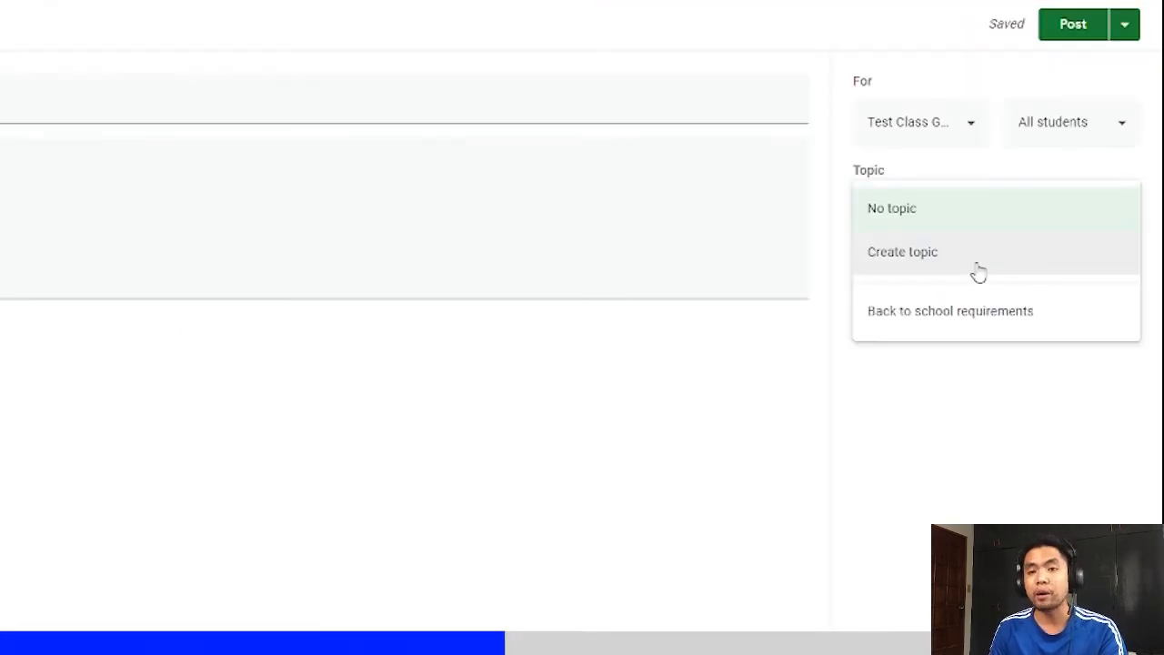
click(976, 267)
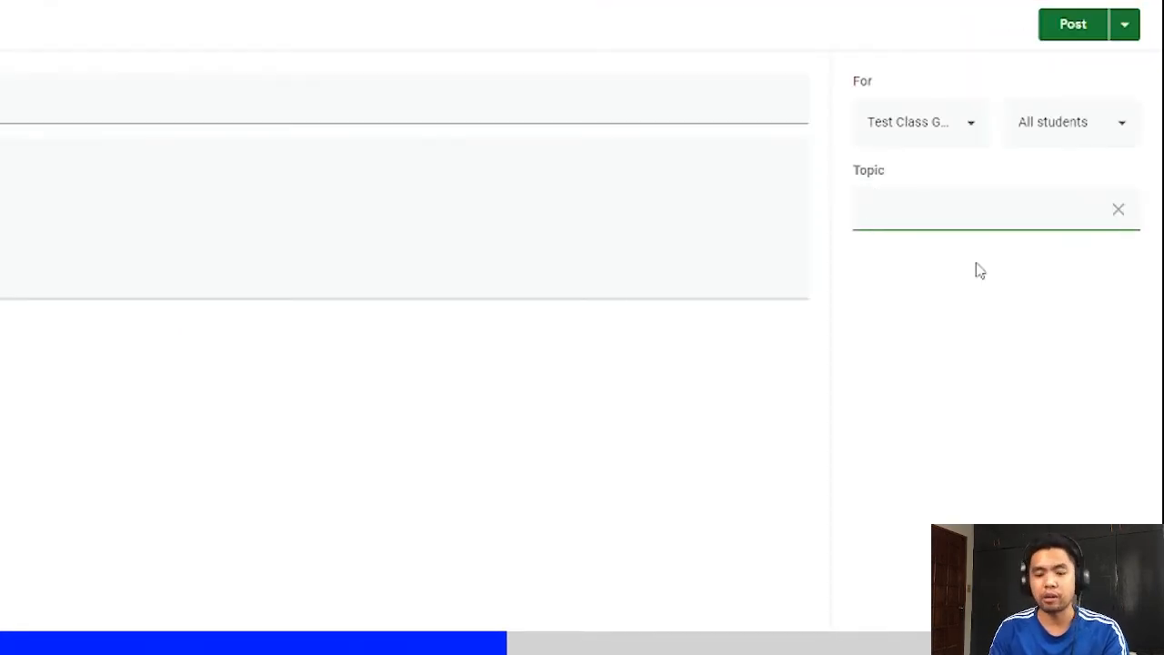
text(Philippine)
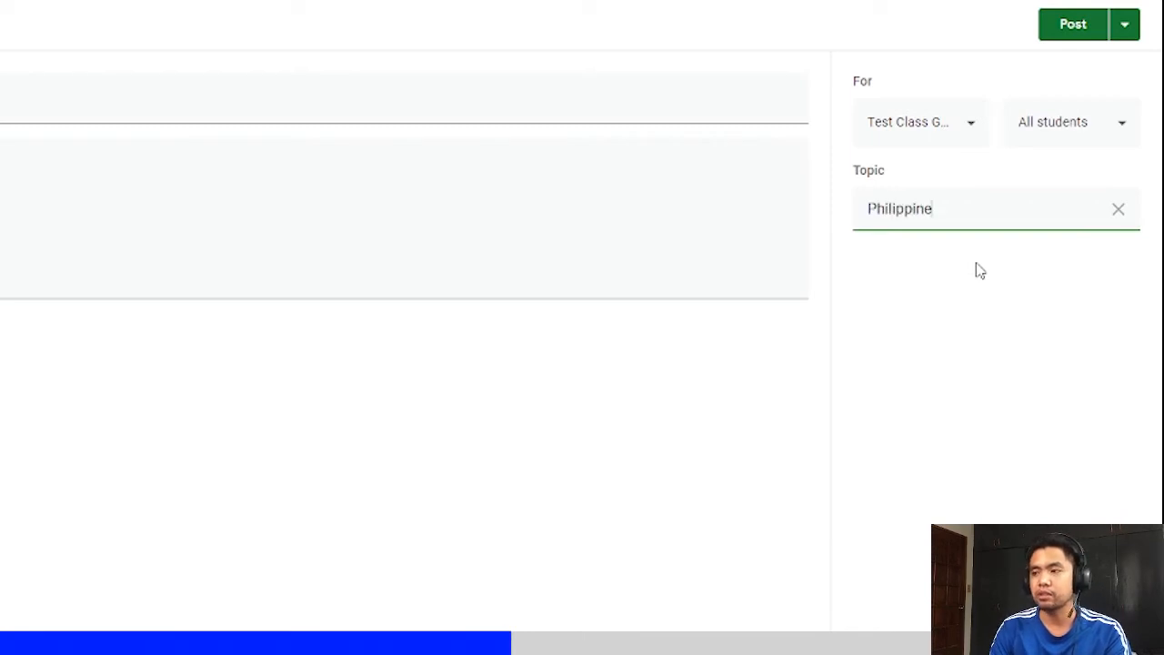
text( Flag)
key(Home)
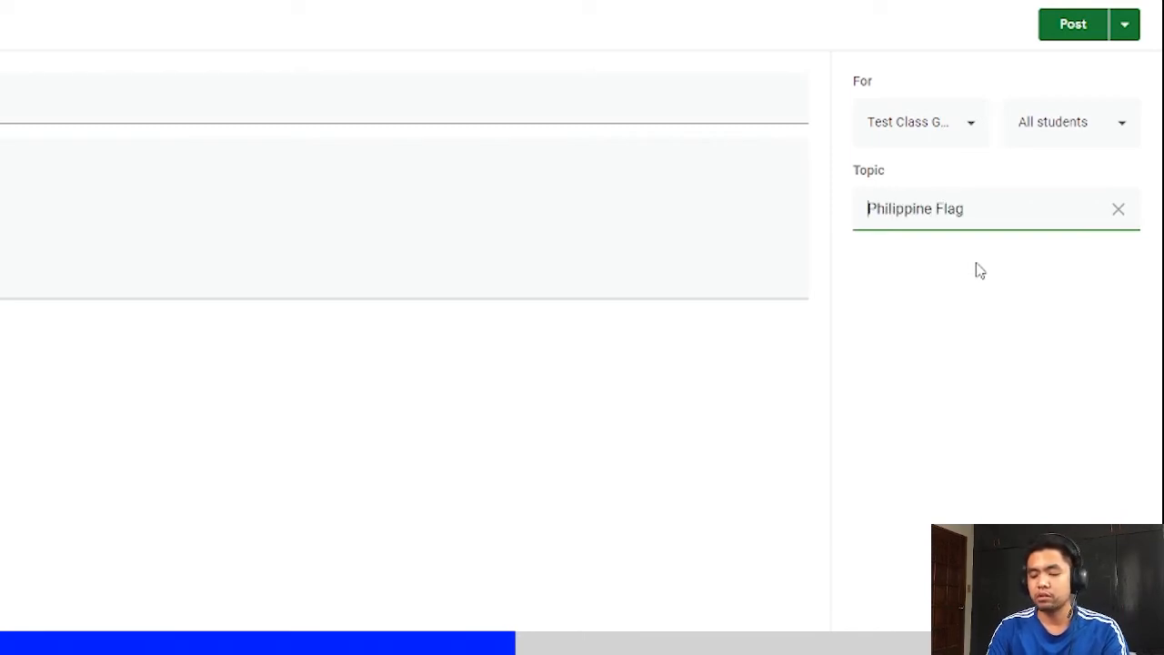
text(Lesson 1)
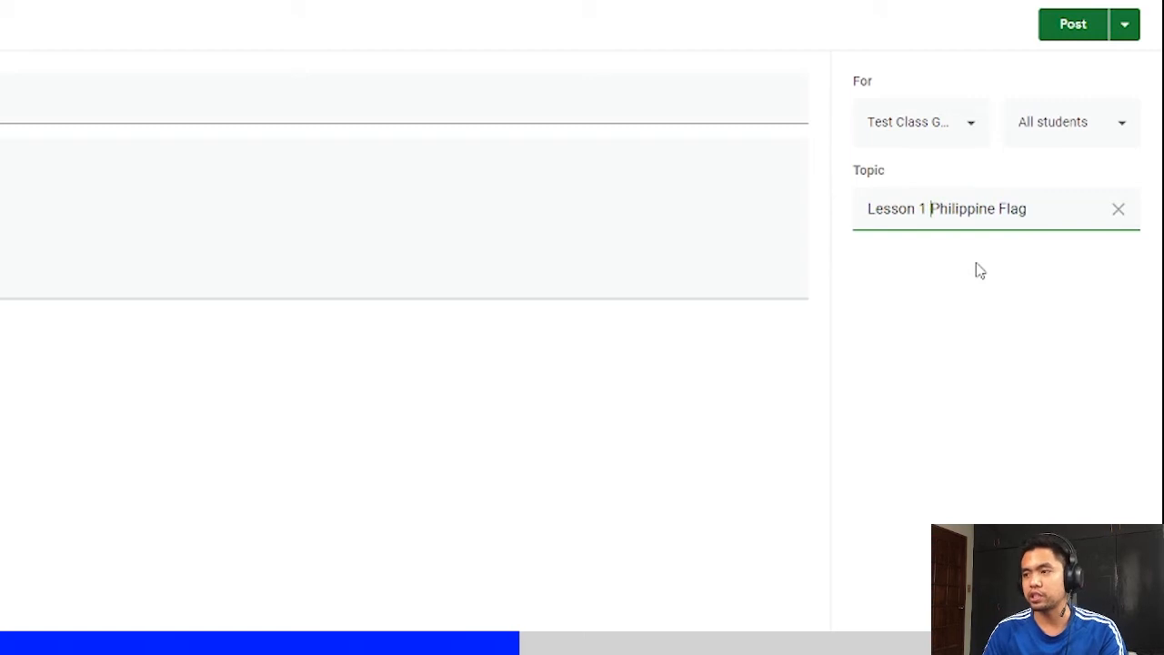
click(957, 262)
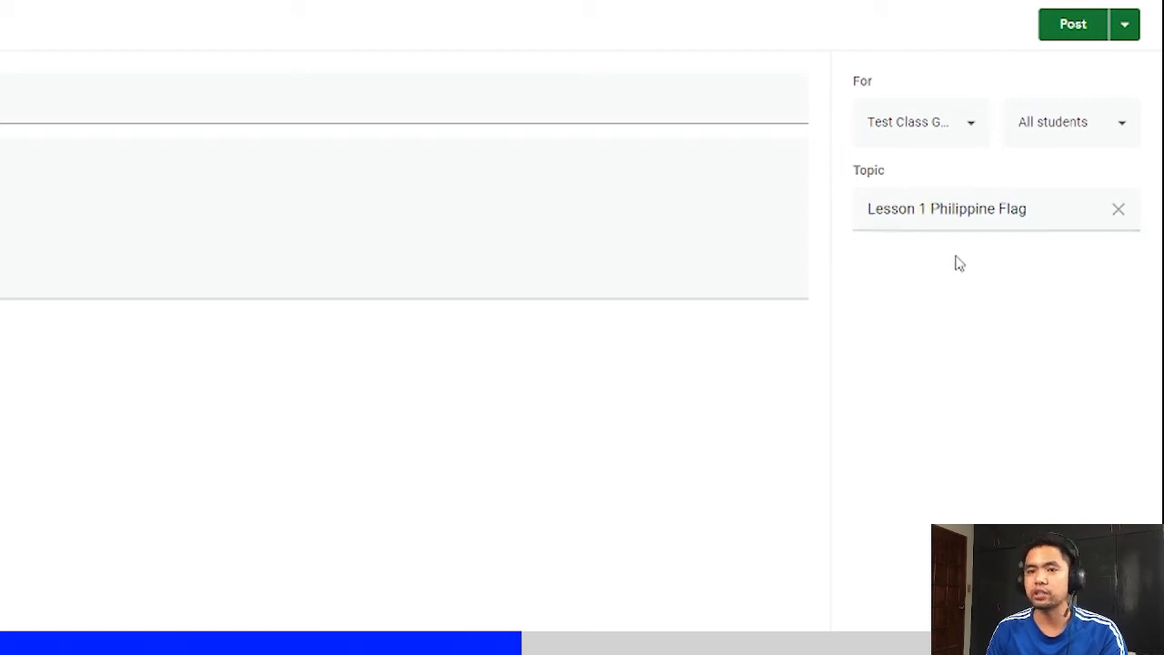
click(1086, 35)
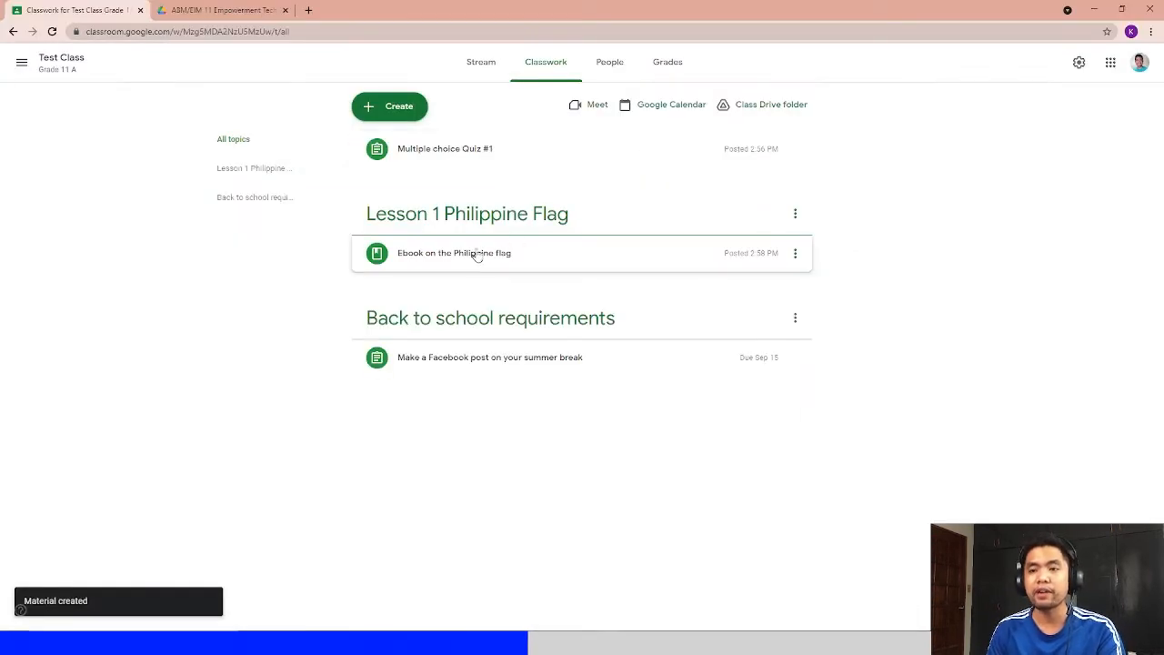
- Move the Lesson 1 Philippine Flag topic below Back to school requirements
drag(575, 218, 580, 371)
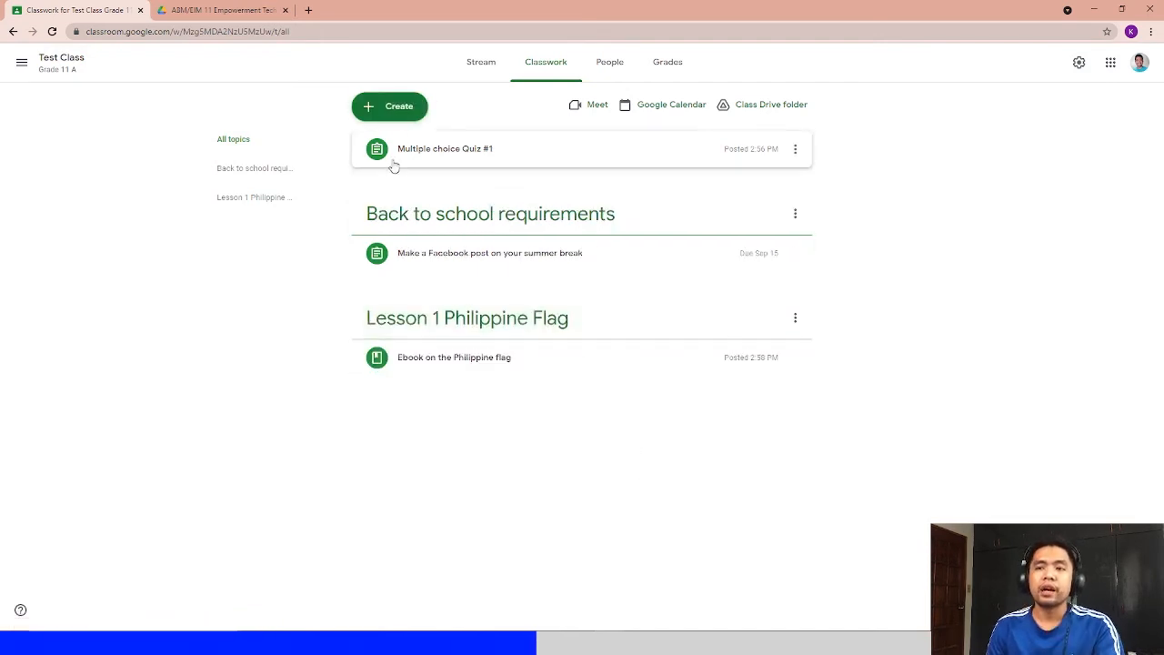
- Reuse the Summer Break Facebook Post from the GAS 11A Empowerment Technology class
click(400, 107)
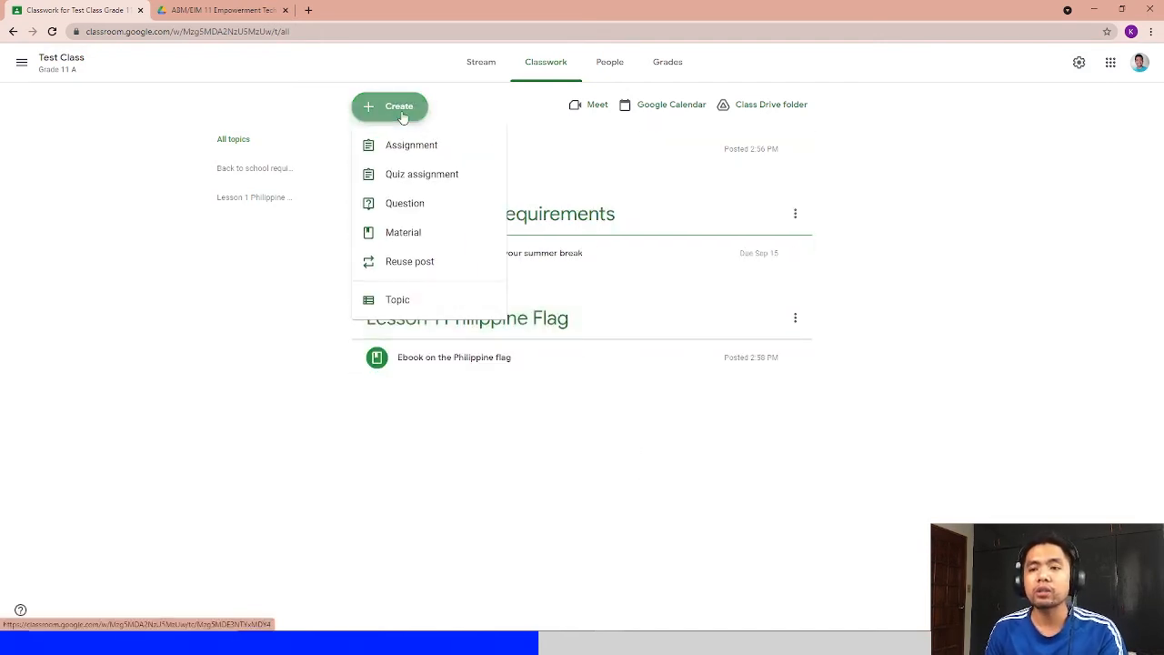
click(417, 259)
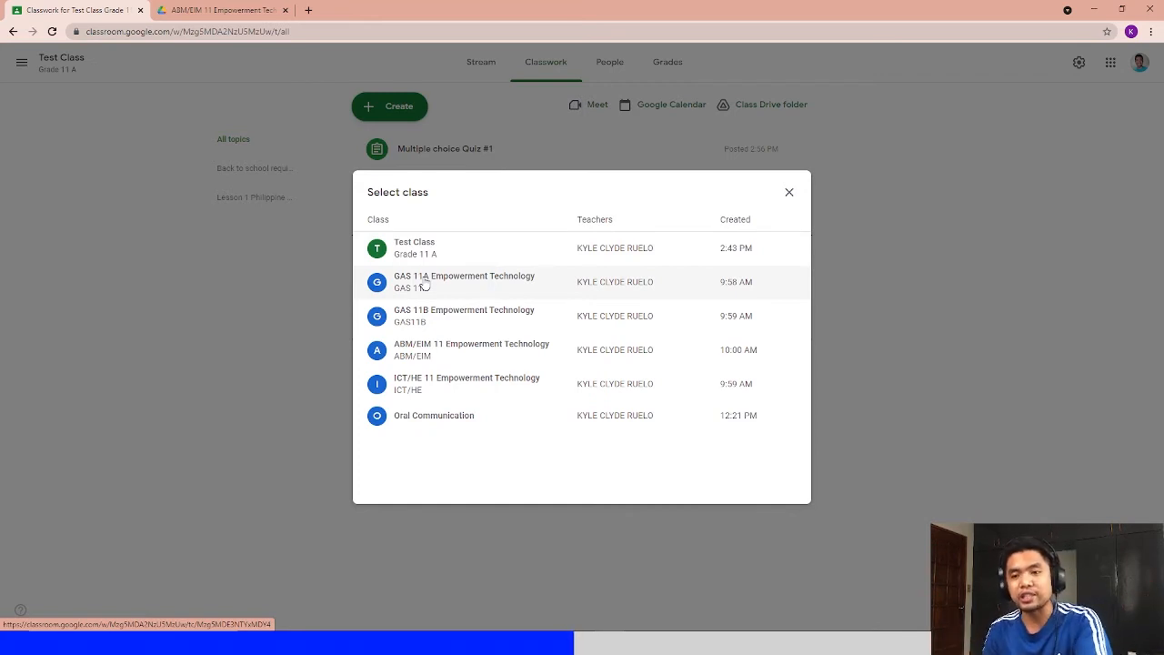
click(424, 283)
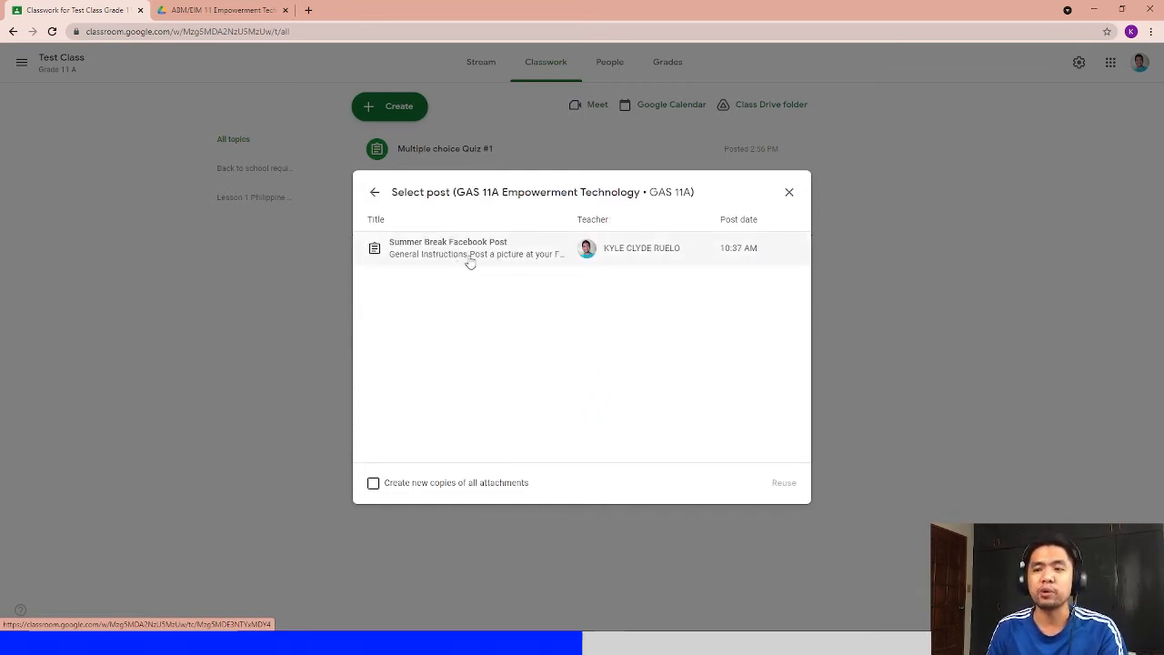
drag(462, 192, 566, 192)
click(558, 191)
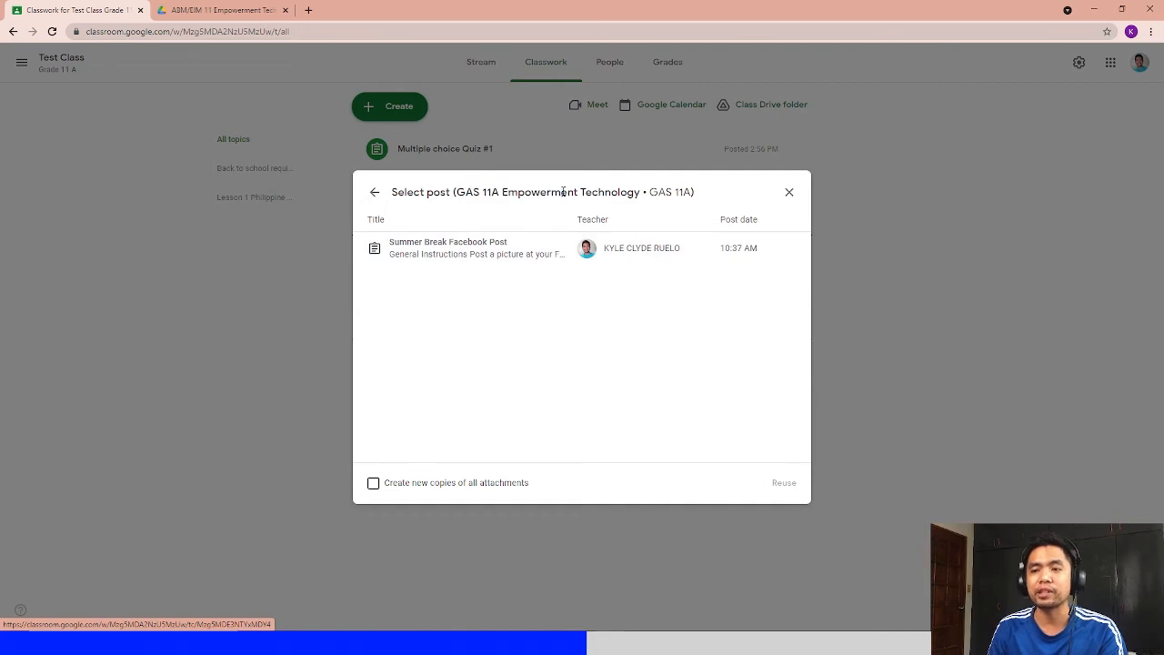
click(536, 259)
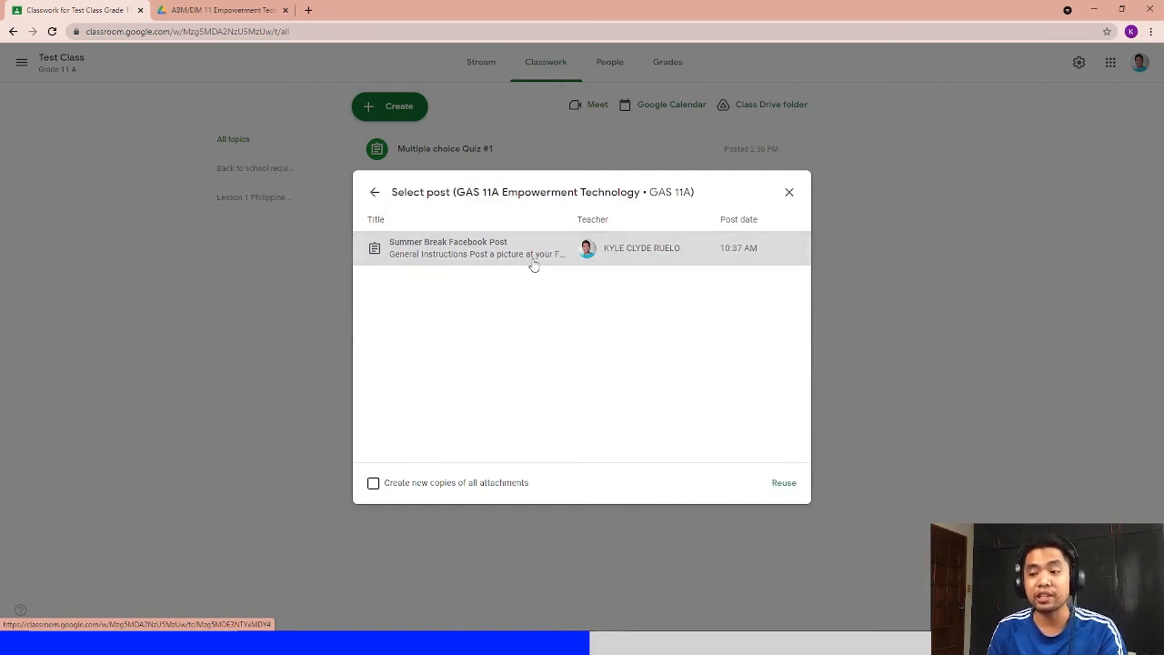
click(448, 482)
click(780, 486)
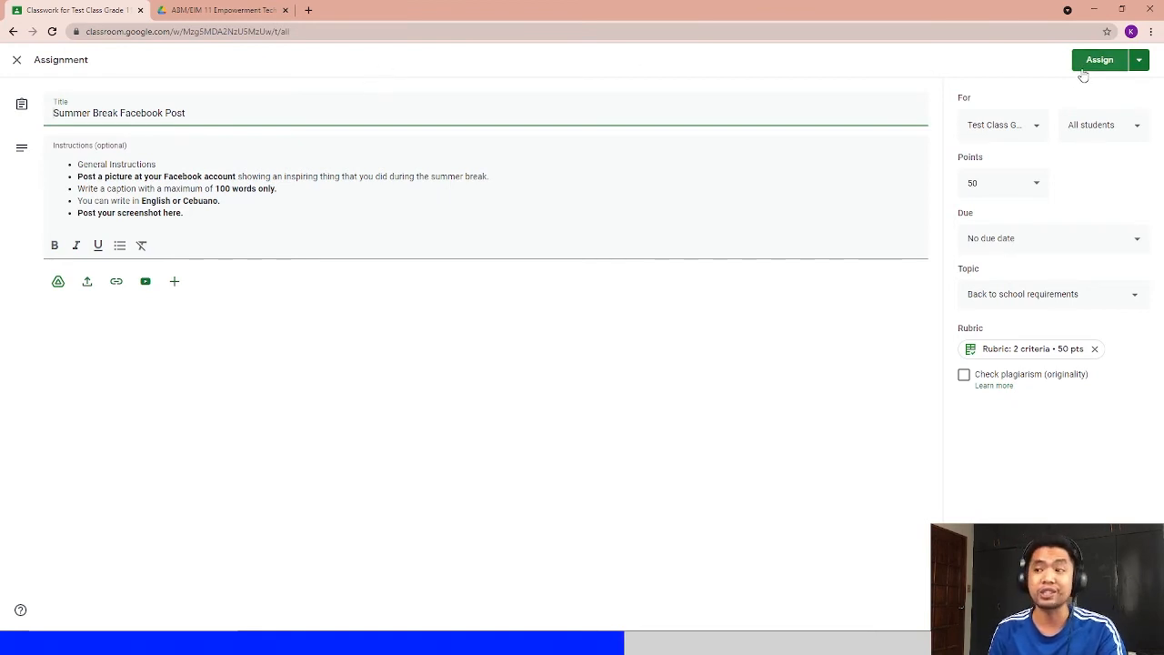
- Set the reused assignment's topic to Lesson 1 Philippine Flag and assign it
click(1045, 294)
click(1033, 293)
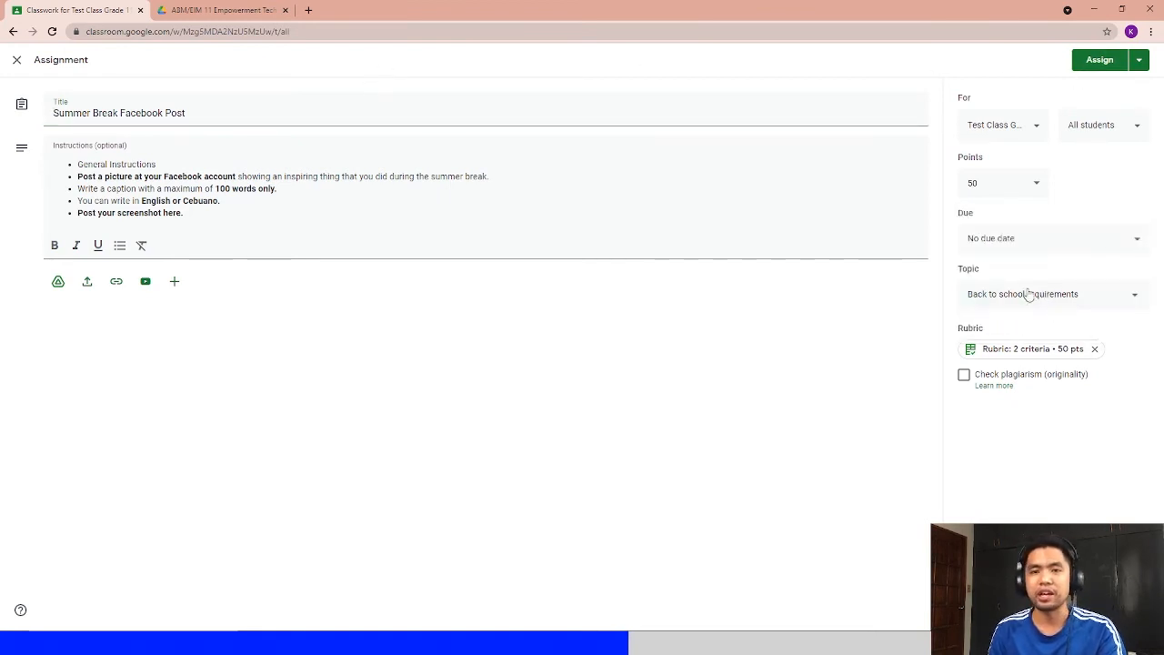
click(1028, 294)
click(1046, 325)
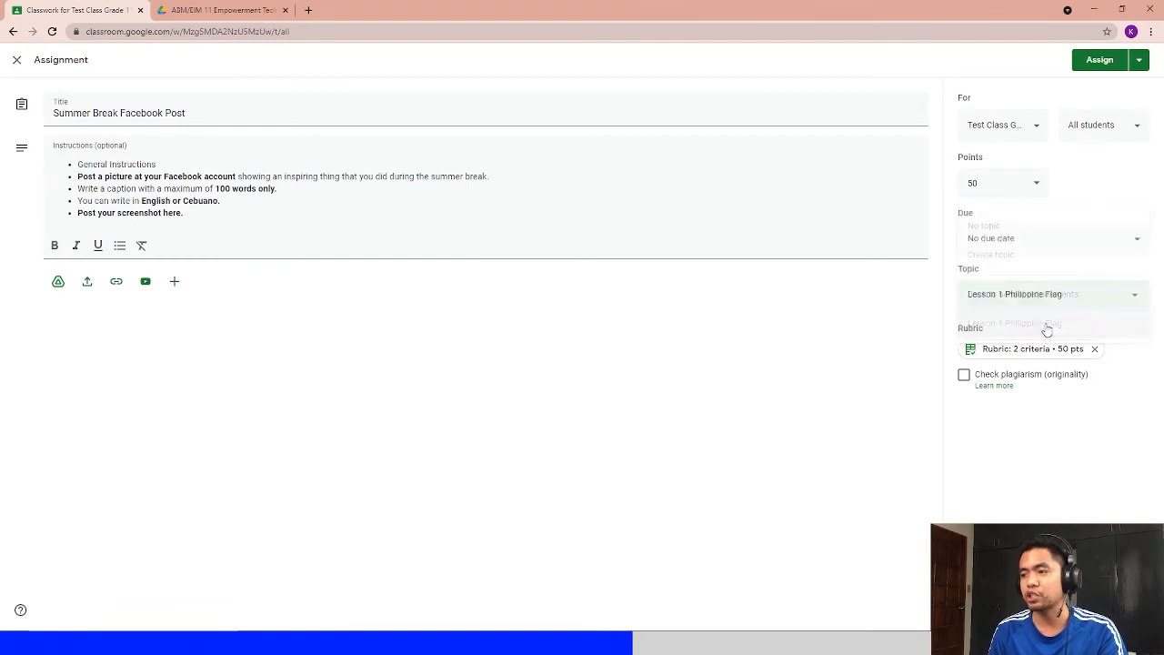
click(1101, 62)
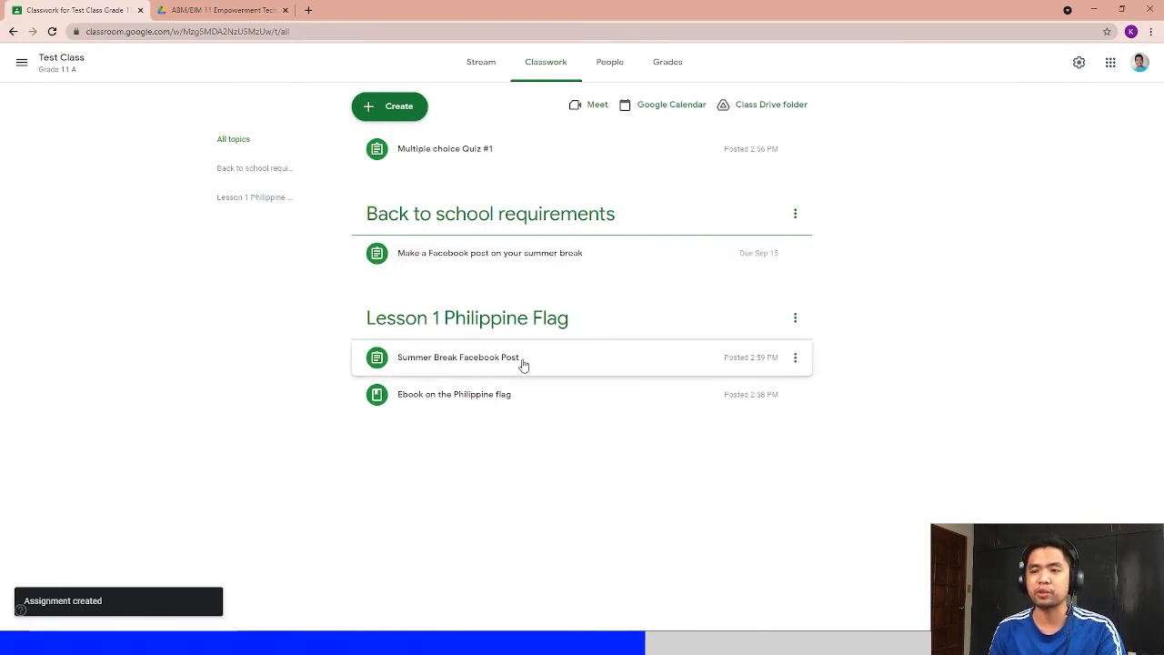
- Create a new topic named "Lesson 2 Geography of the Philippines"
click(389, 105)
click(419, 300)
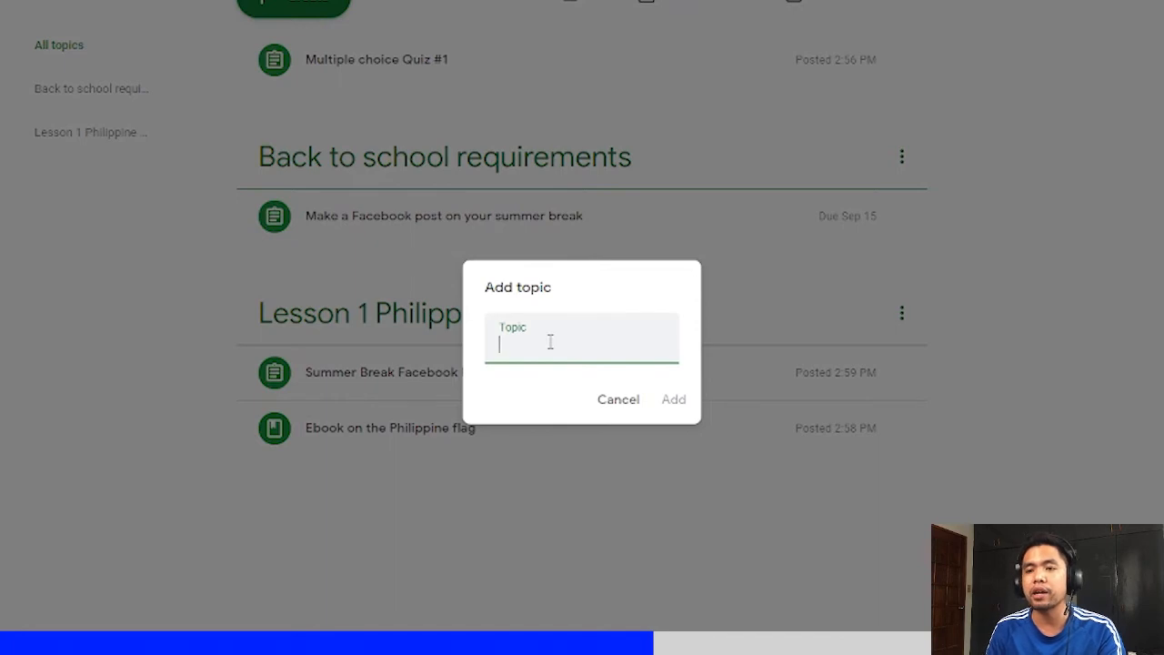
text(Less)
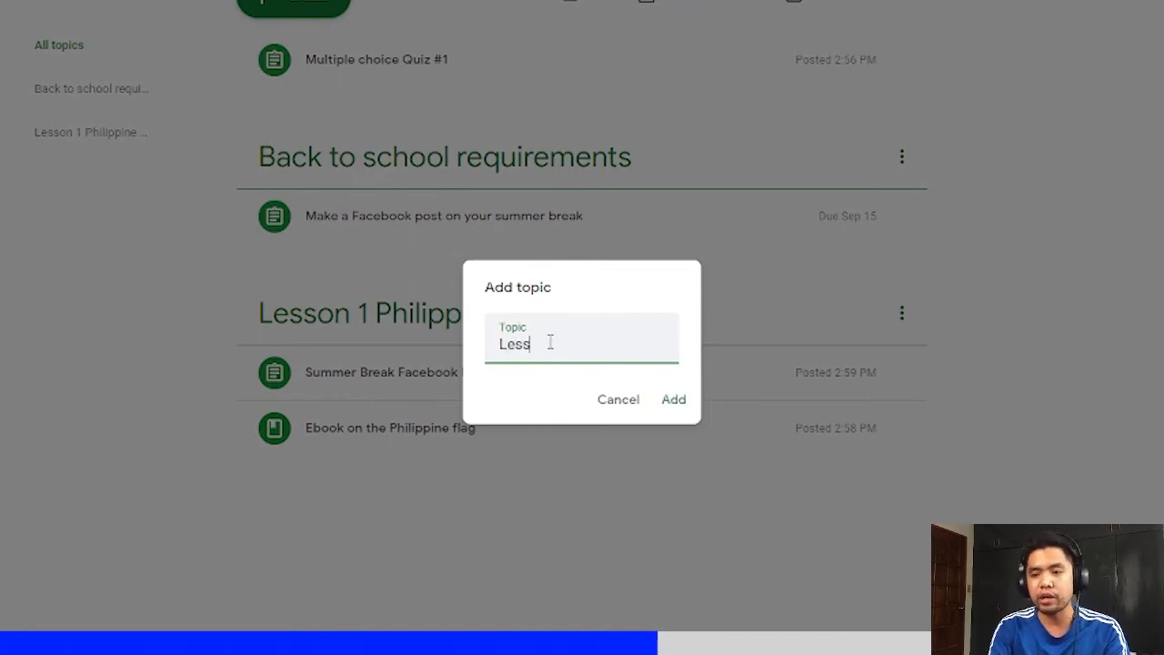
text(on 2 )
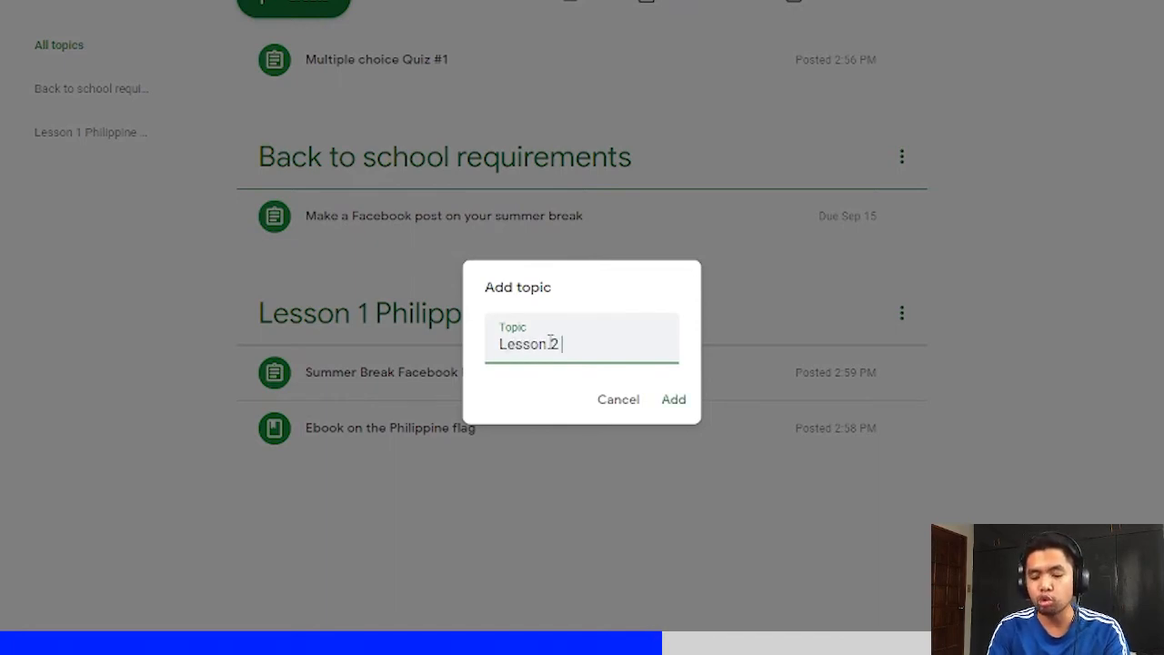
text(Geogra)
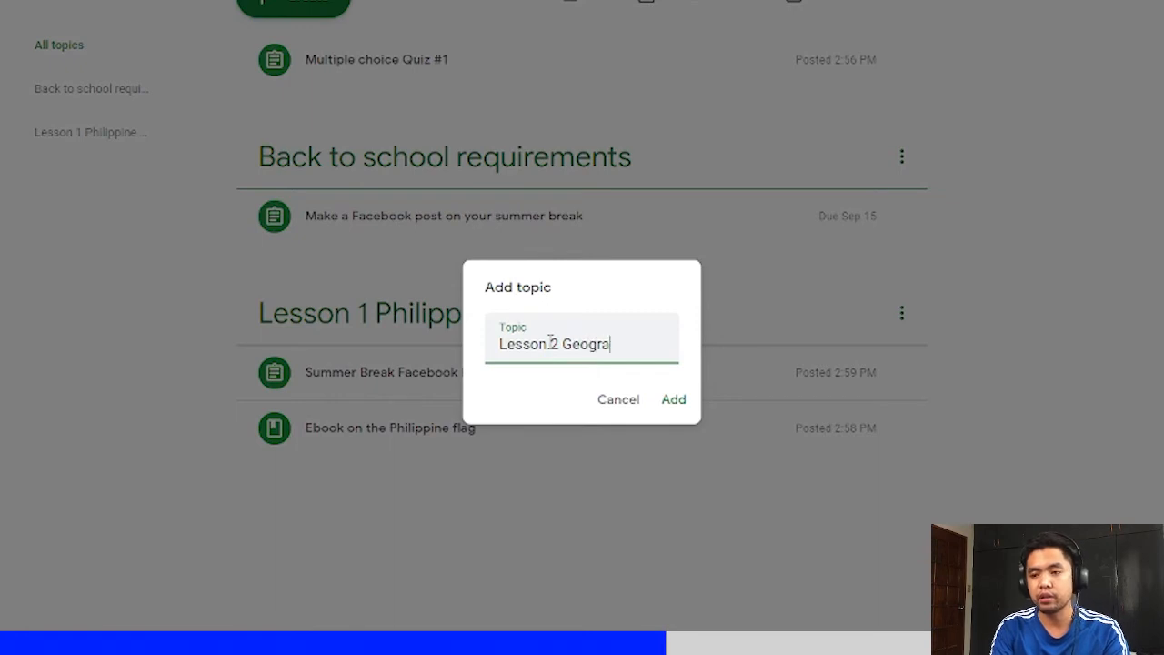
text(phy o)
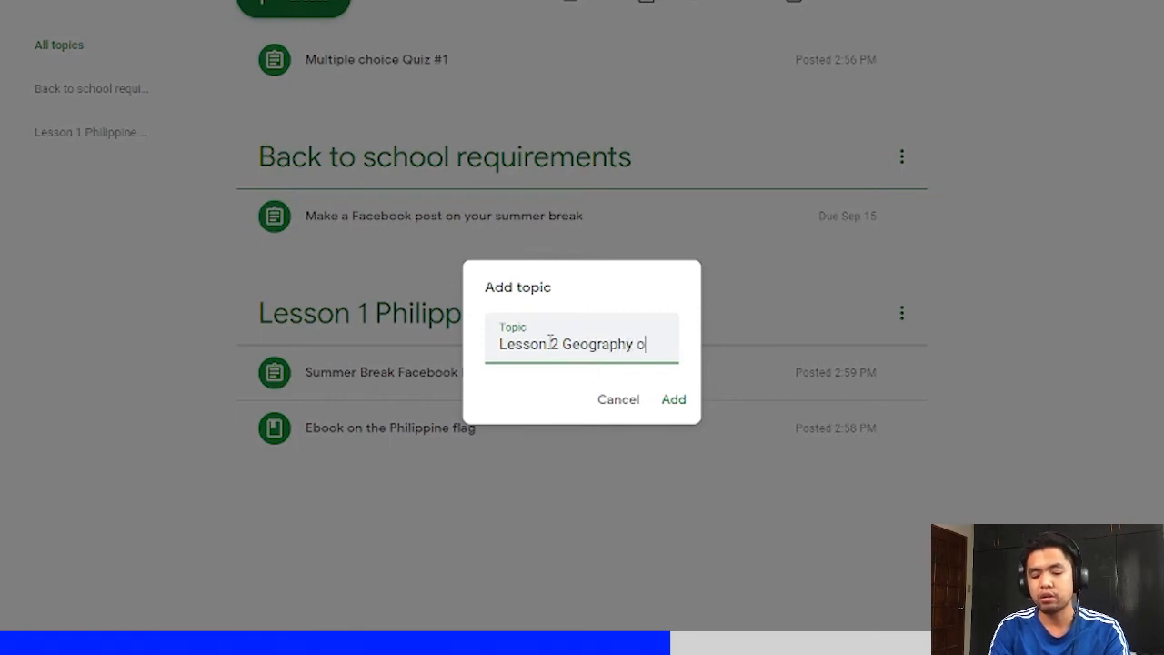
text(f the P)
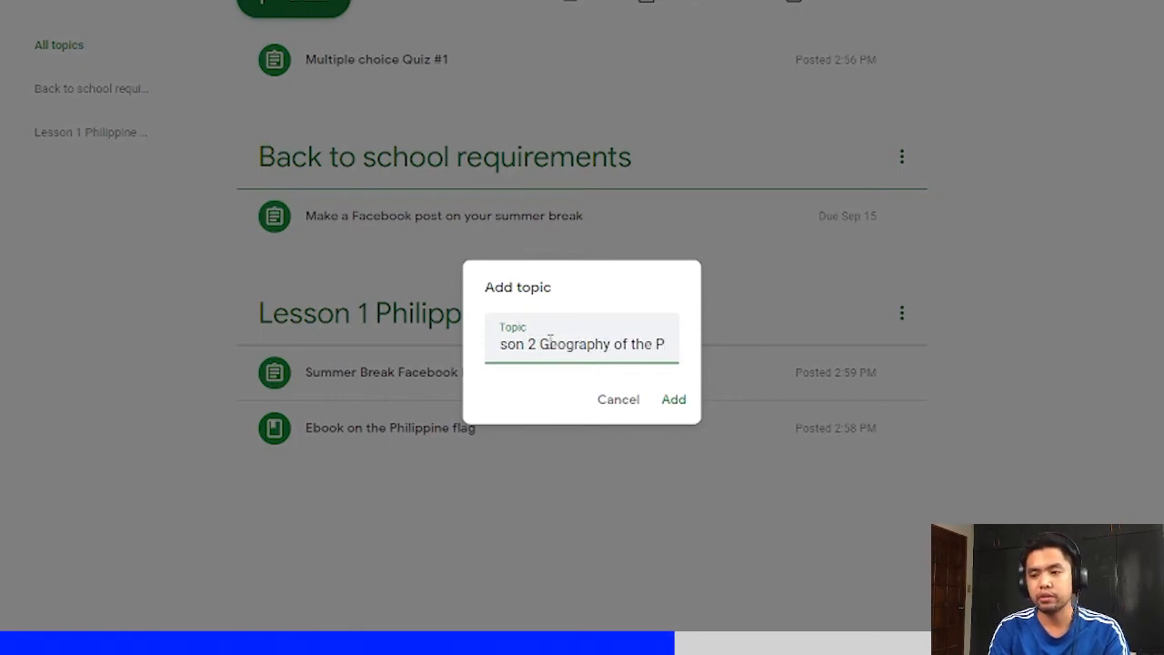
text(hilippines)
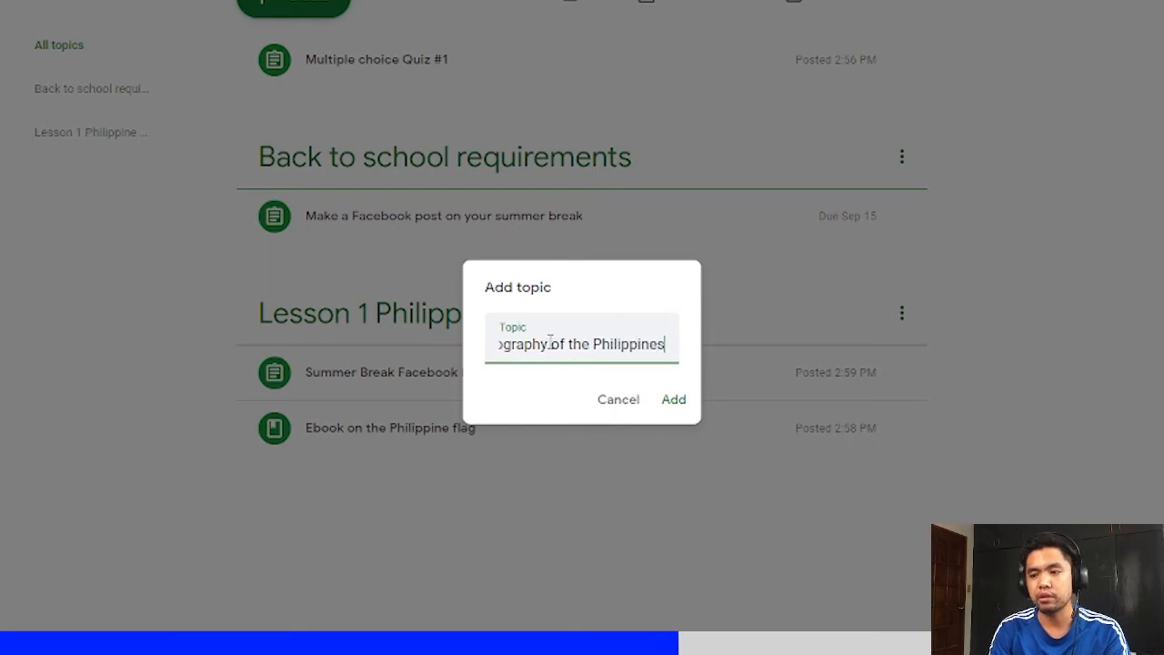
key(Return)
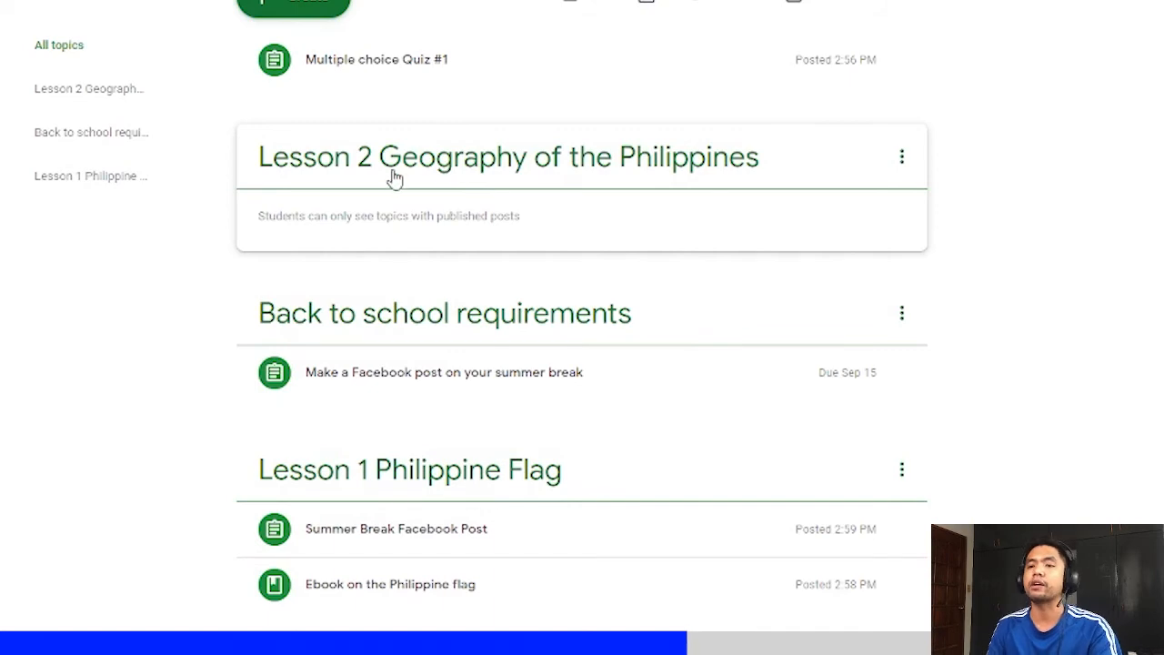
- Reorder the topics so Lesson 2 comes first, followed by Lesson 1 Philippine Flag, then Back to school requirements
drag(395, 179, 495, 160)
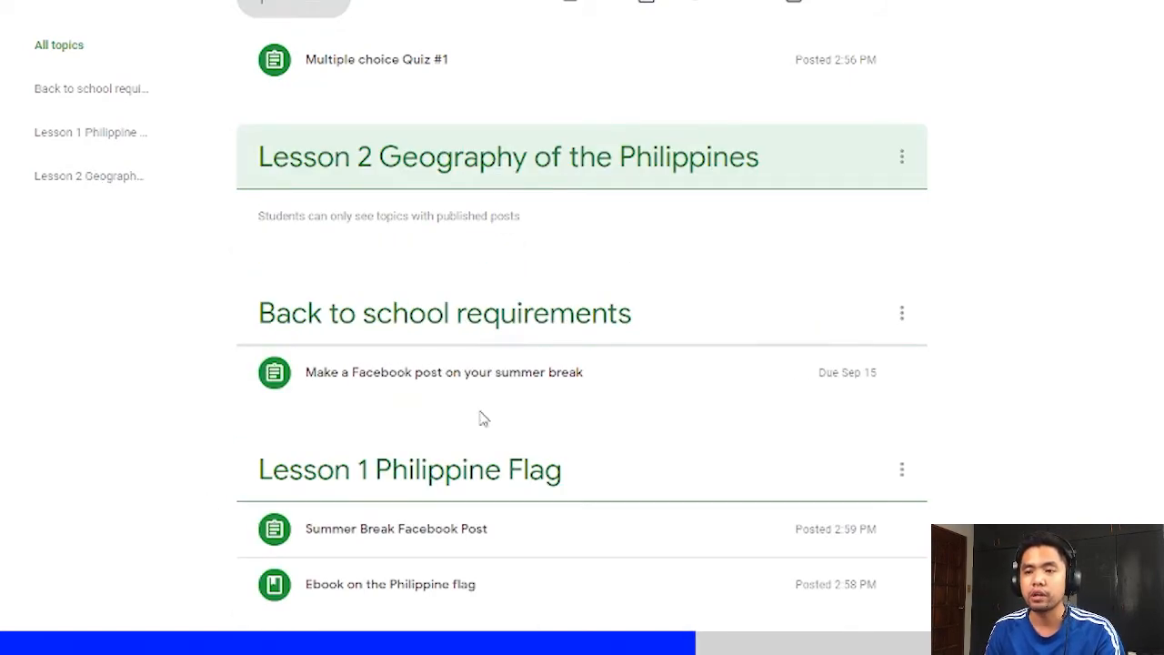
drag(473, 463, 446, 410)
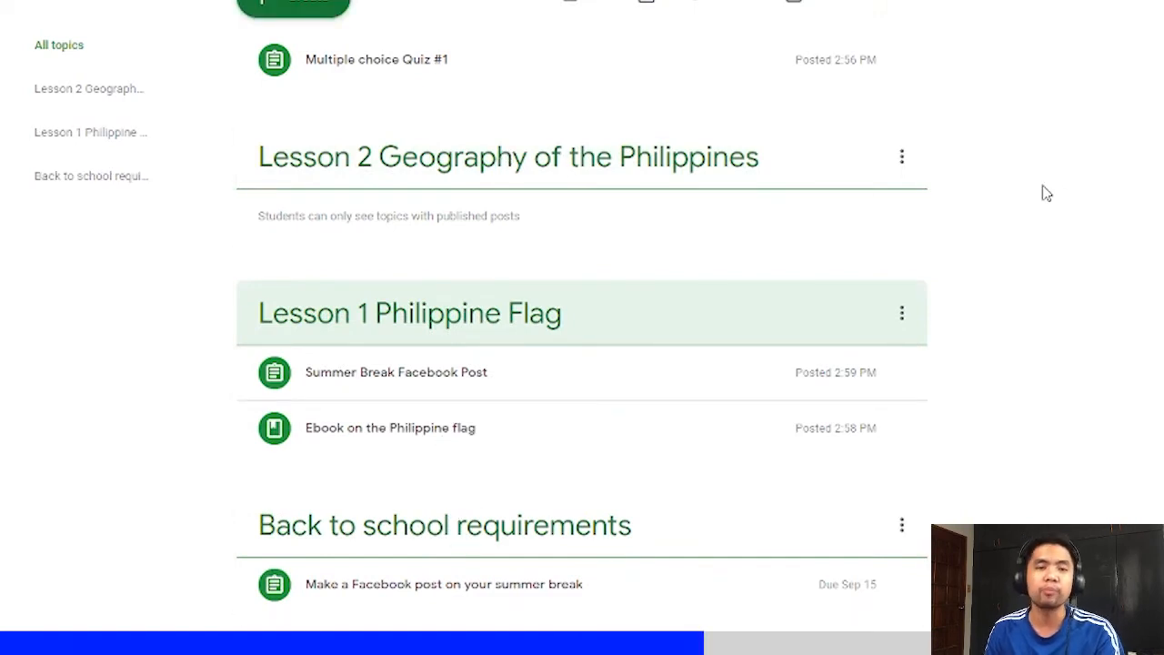
click(902, 160)
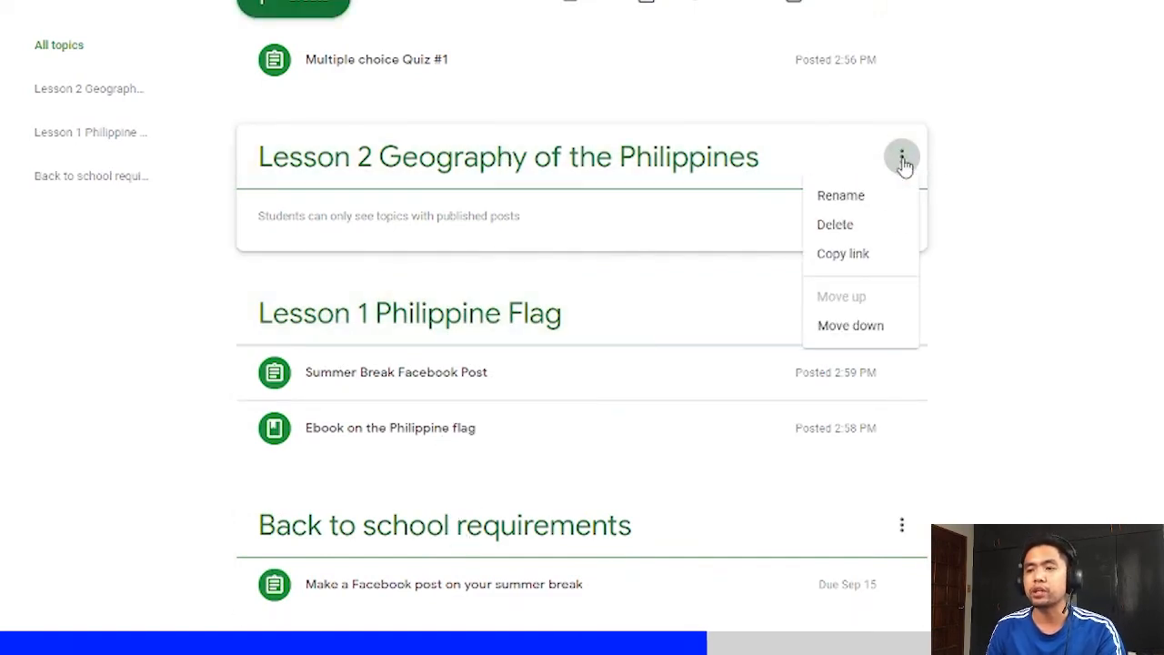
click(1005, 153)
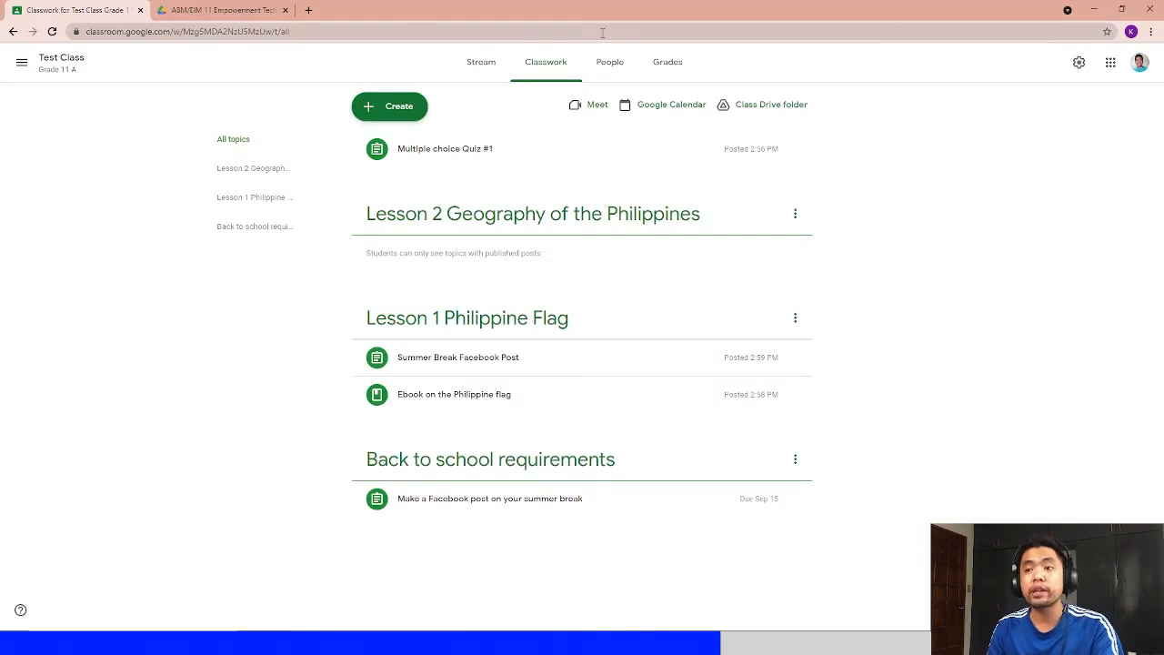
- Open the class's people list and add a student to the invite by entering their e-mail address
click(604, 71)
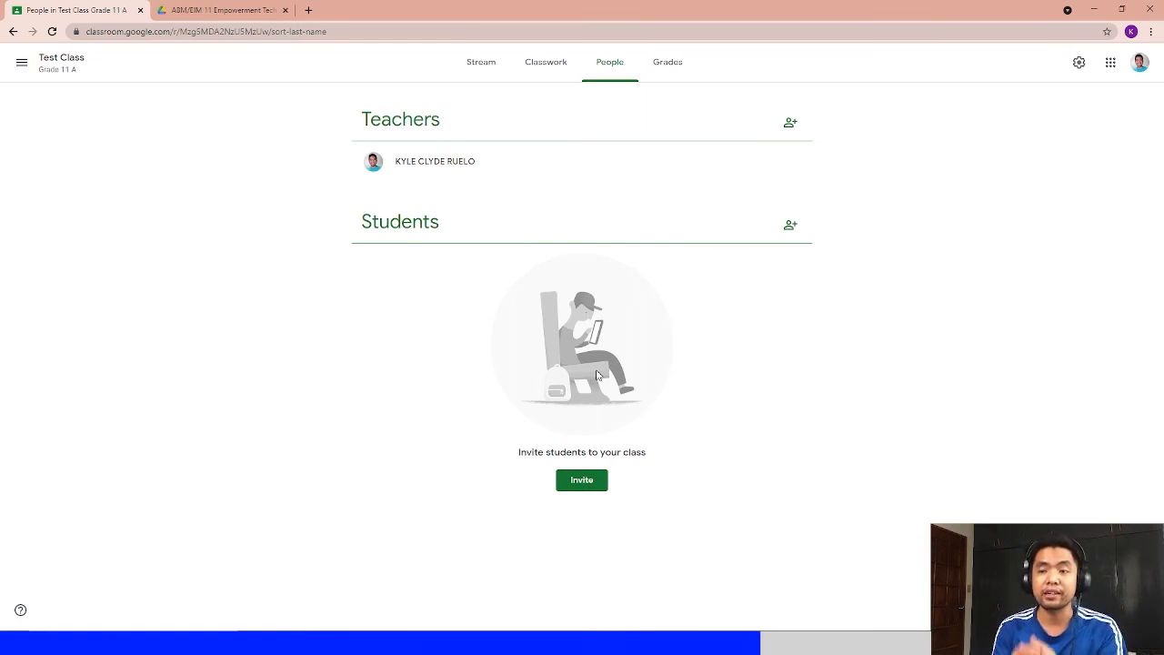
click(785, 226)
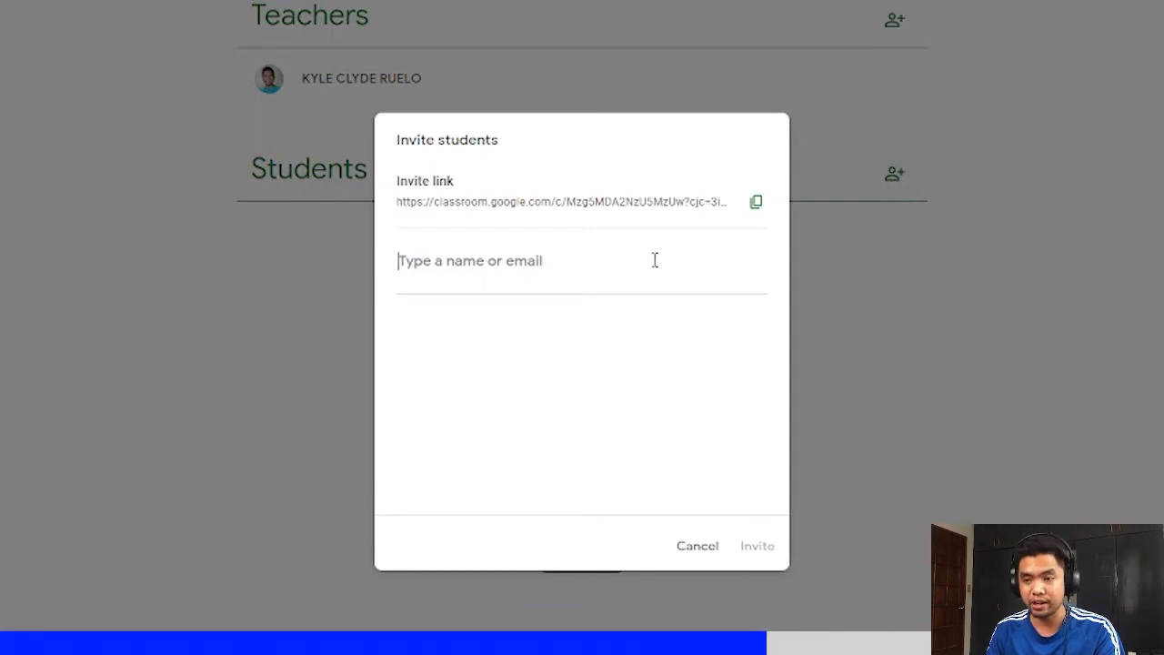
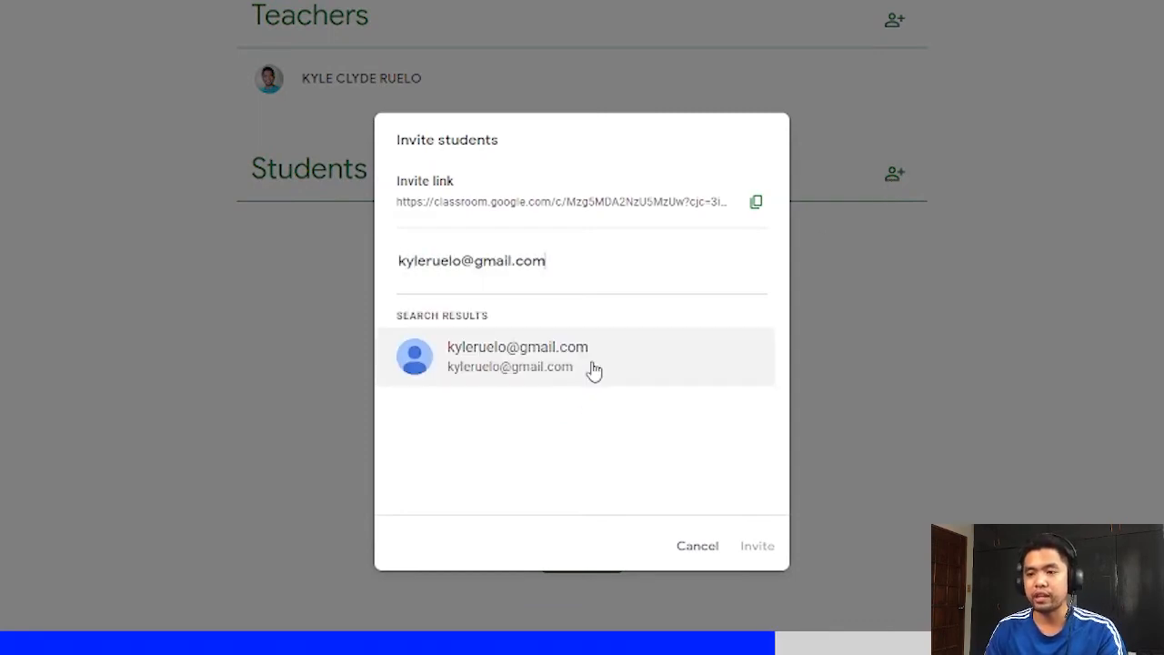
click(592, 363)
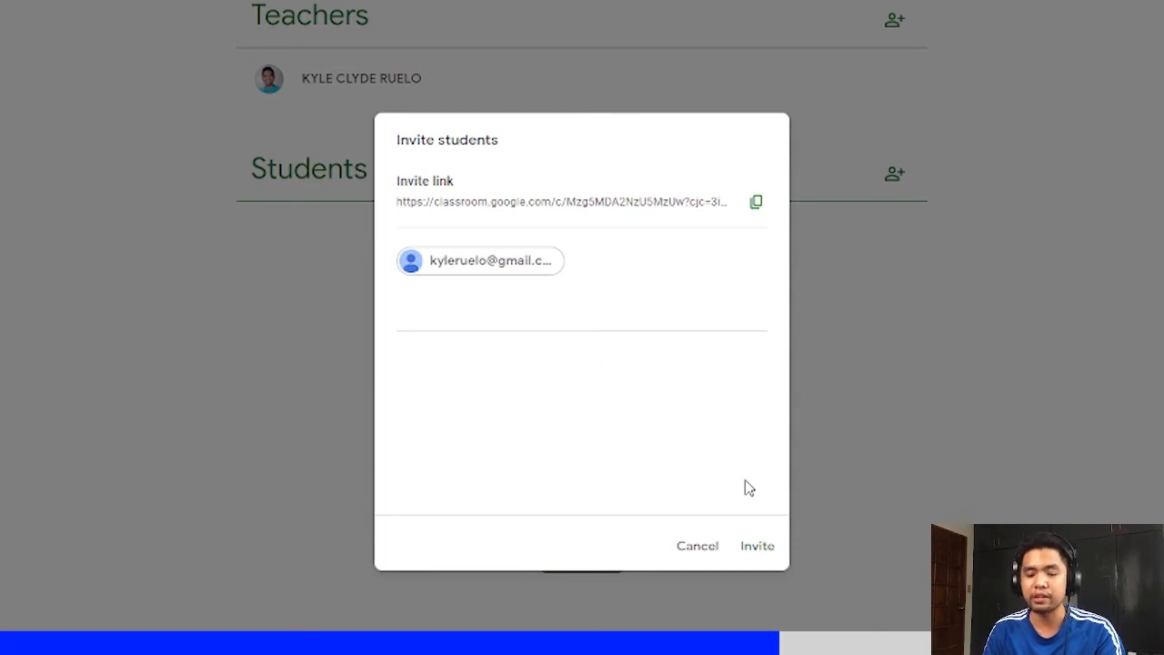
key(BackSpace)
key(BackSpace)
key(BackSpace)
key(BackSpace)
key(BackSpace)
key(BackSpace)
key(BackSpace)
key(BackSpace)
key(BackSpace)
key(BackSpace)
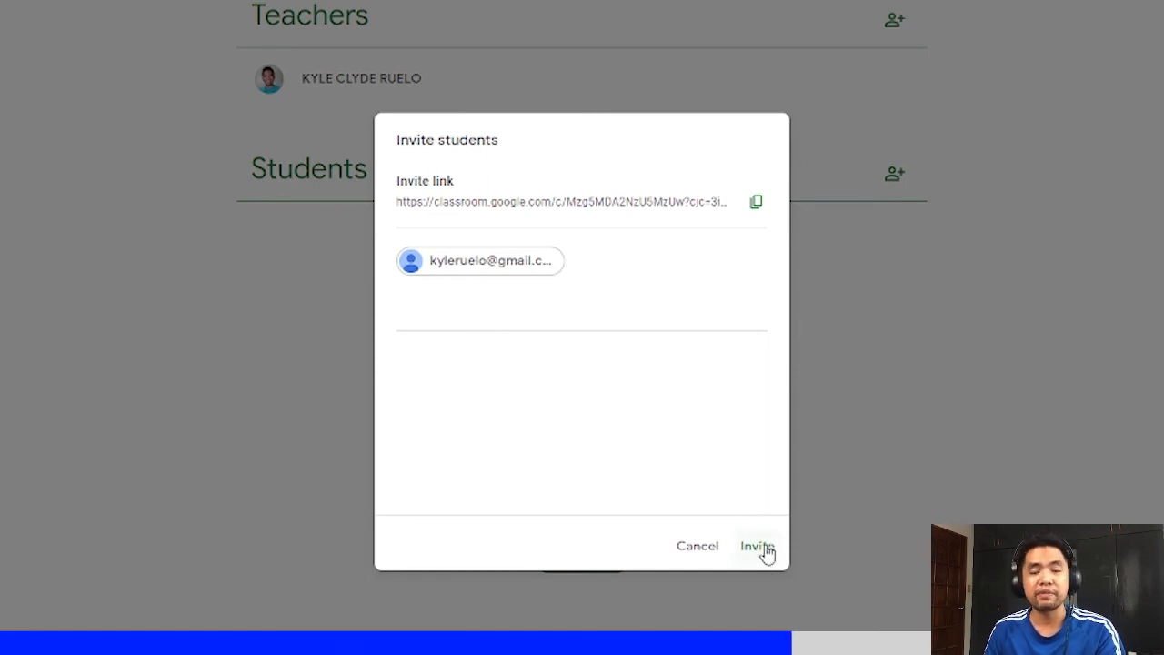
- Copy the class invite link and send the invitation to the added student
click(757, 213)
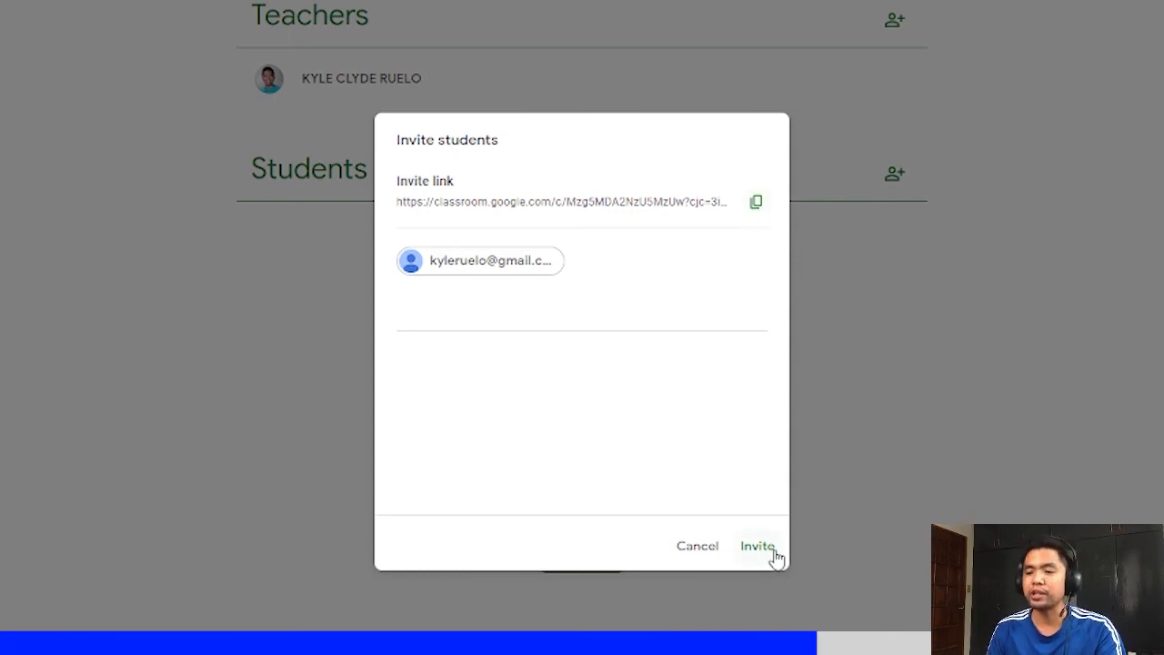
click(598, 287)
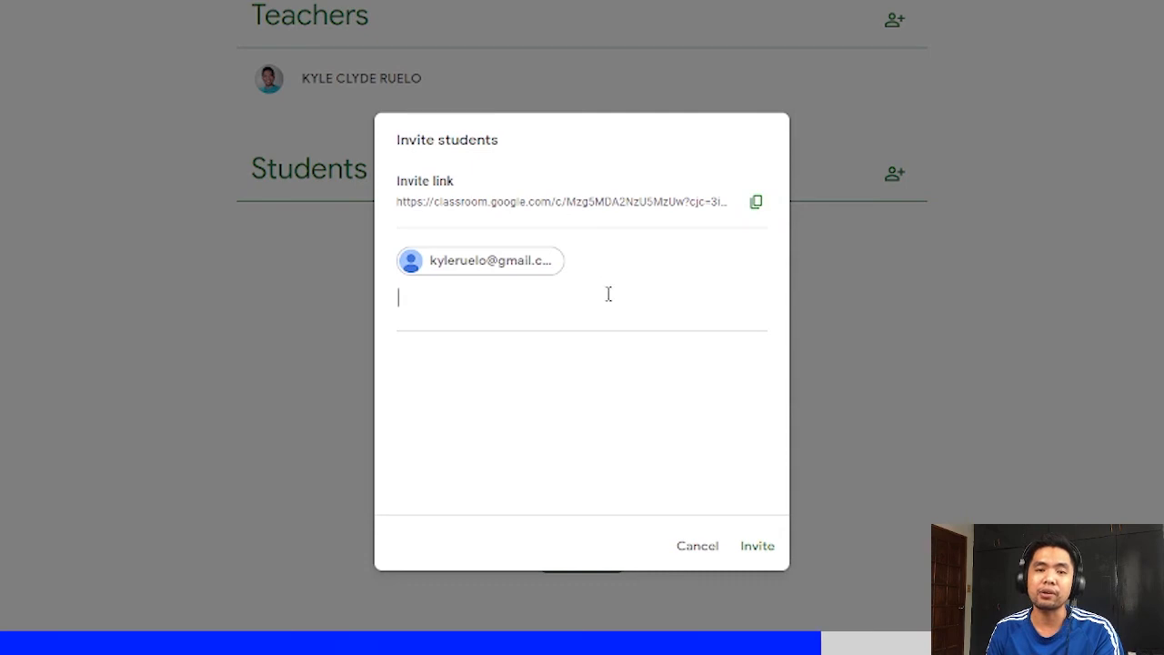
click(747, 546)
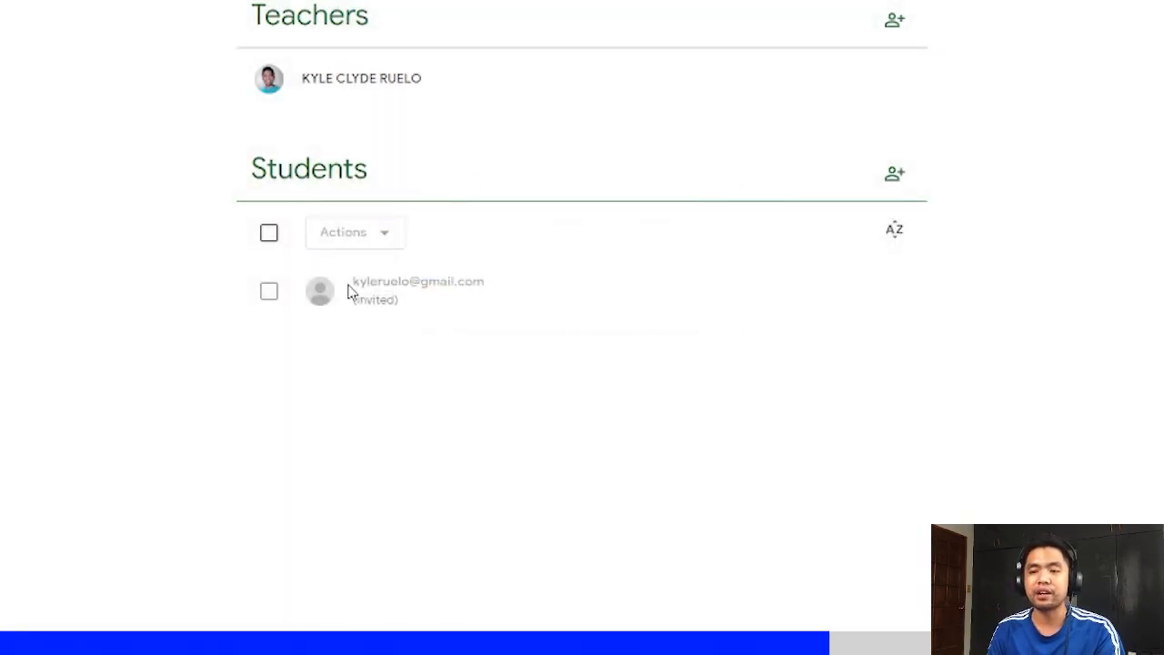
drag(349, 290, 587, 306)
click(584, 307)
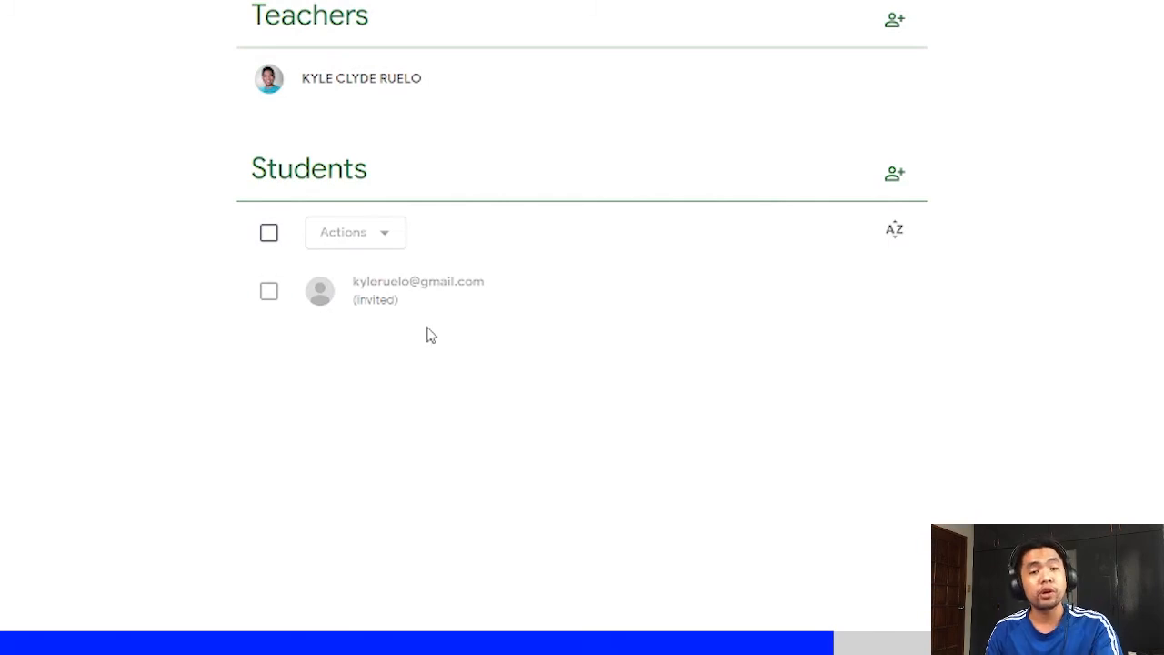
drag(440, 310, 341, 285)
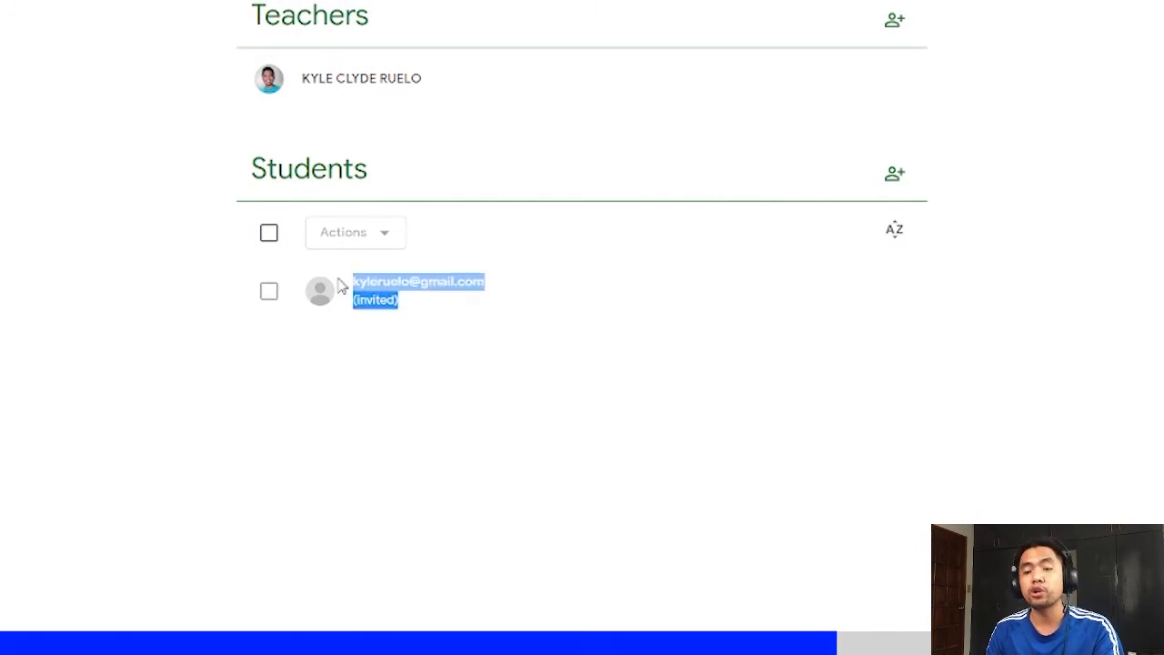
click(429, 315)
drag(433, 309, 330, 283)
click(389, 335)
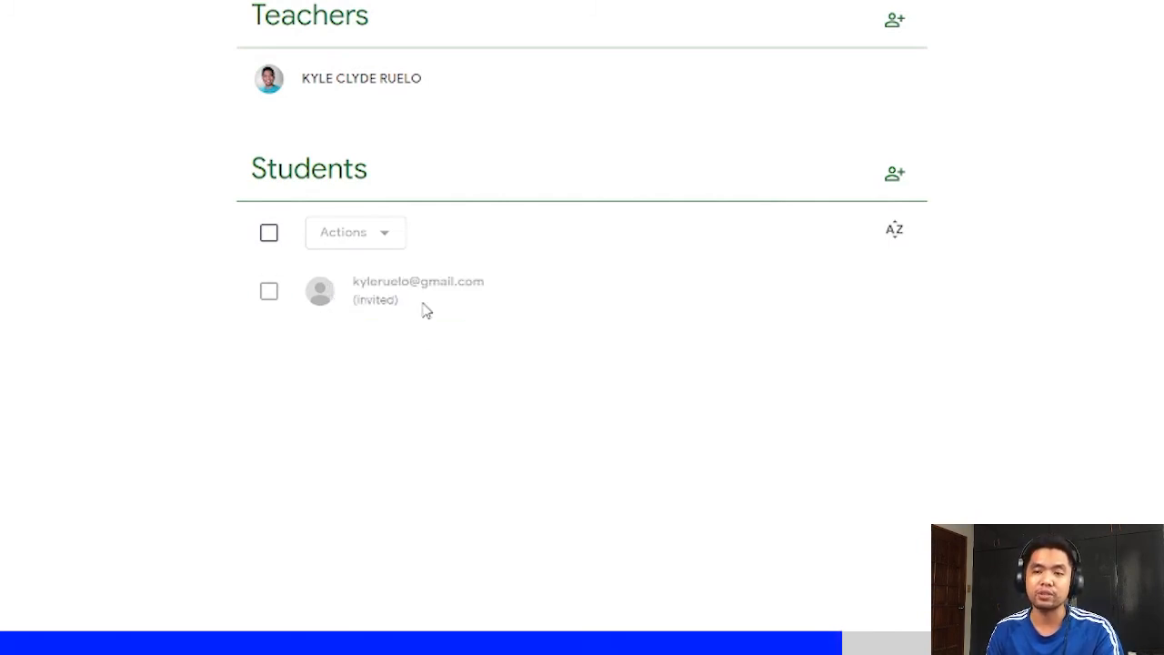
drag(425, 310, 354, 283)
click(391, 333)
drag(429, 312, 365, 283)
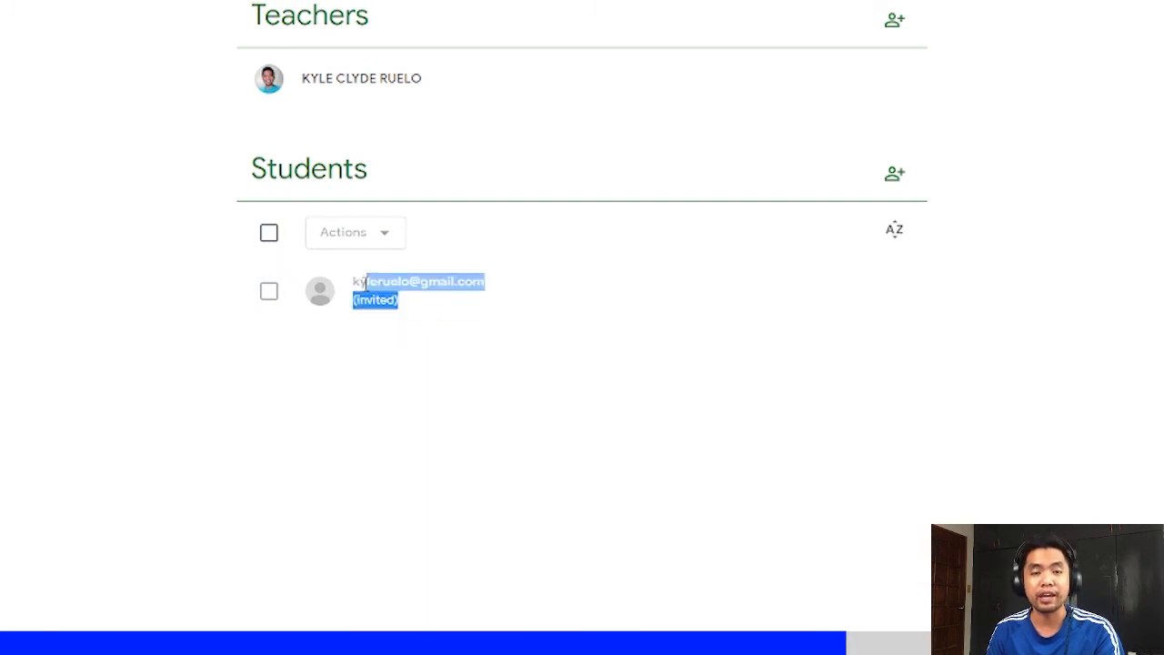
click(364, 283)
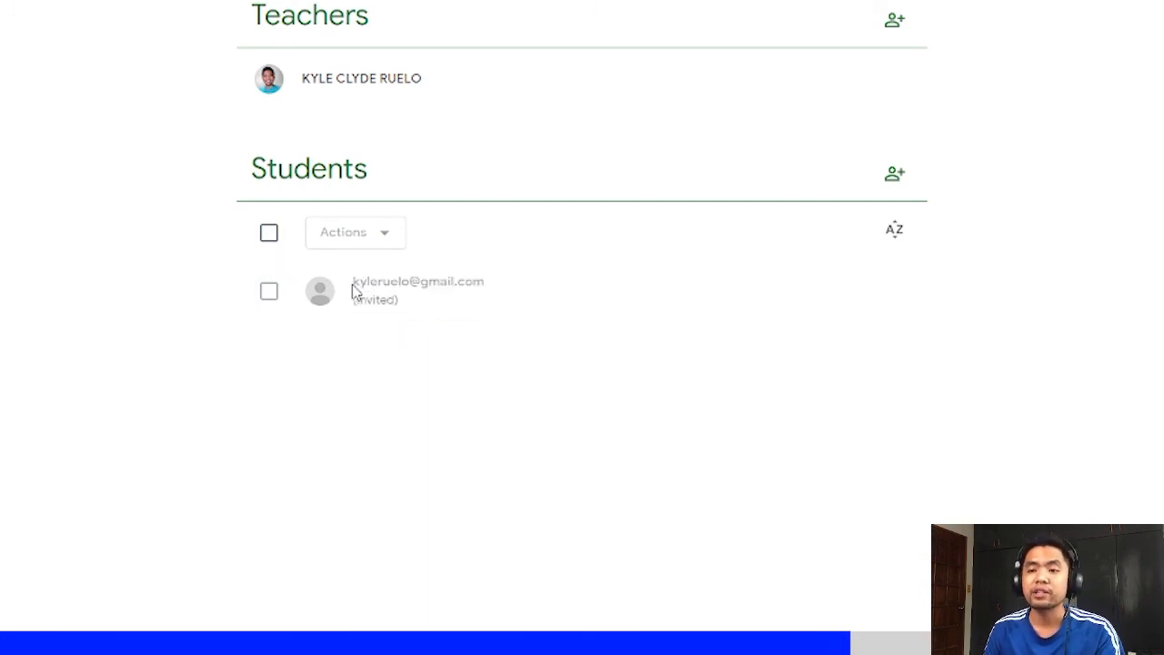
drag(355, 286, 416, 304)
click(415, 306)
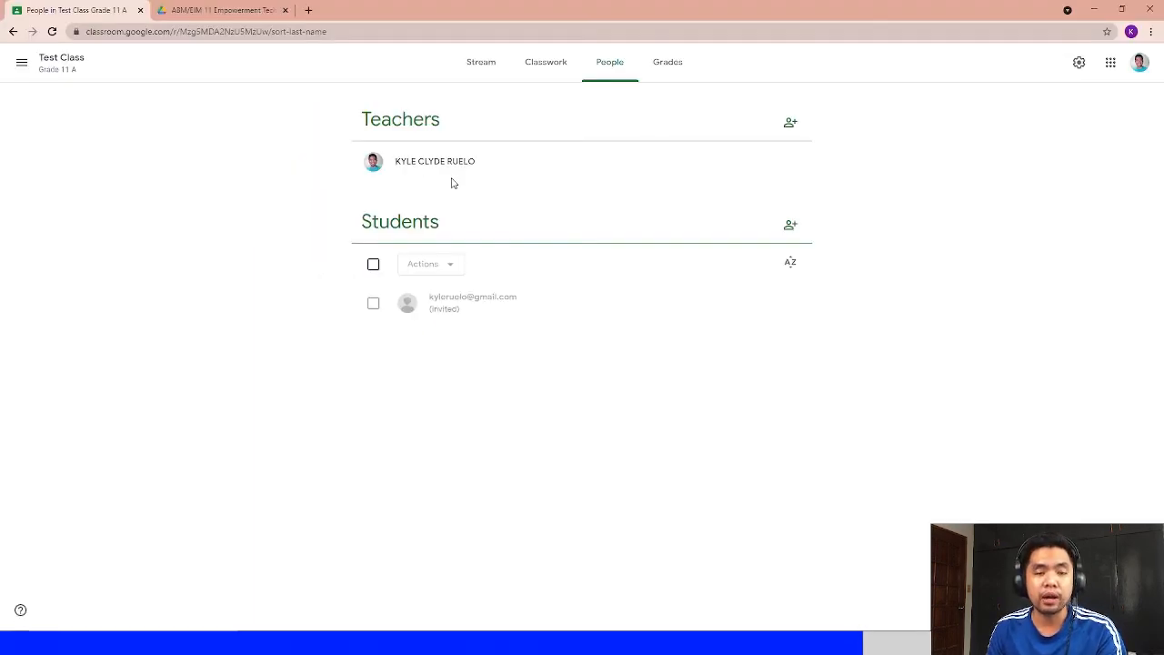
drag(430, 161, 395, 162)
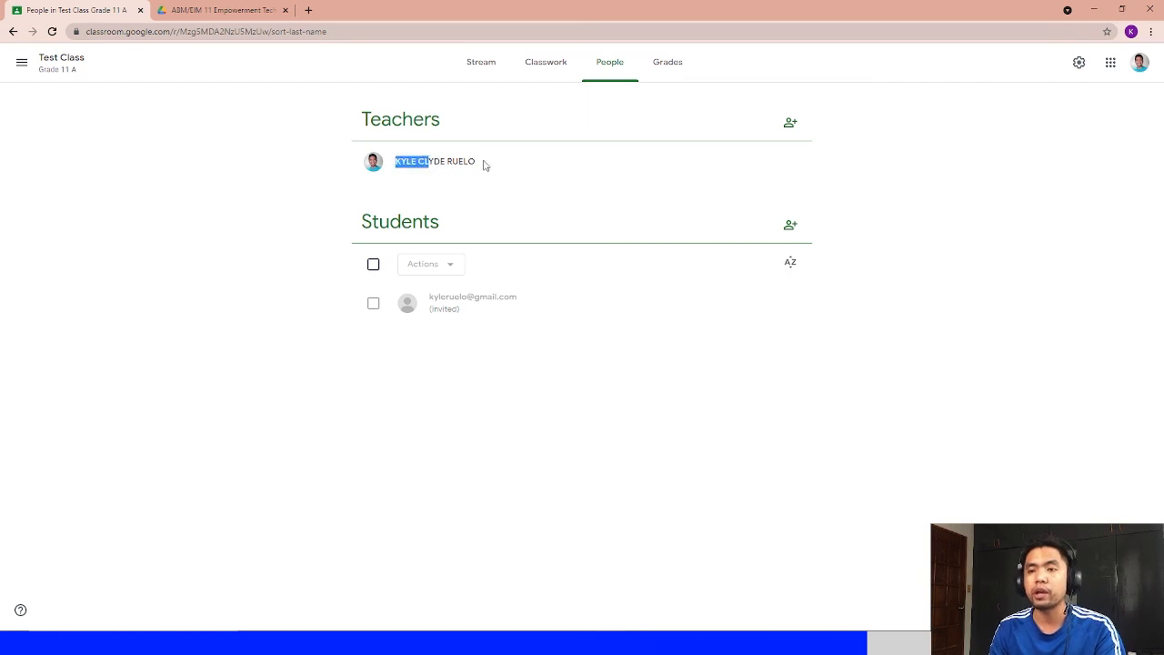
click(484, 162)
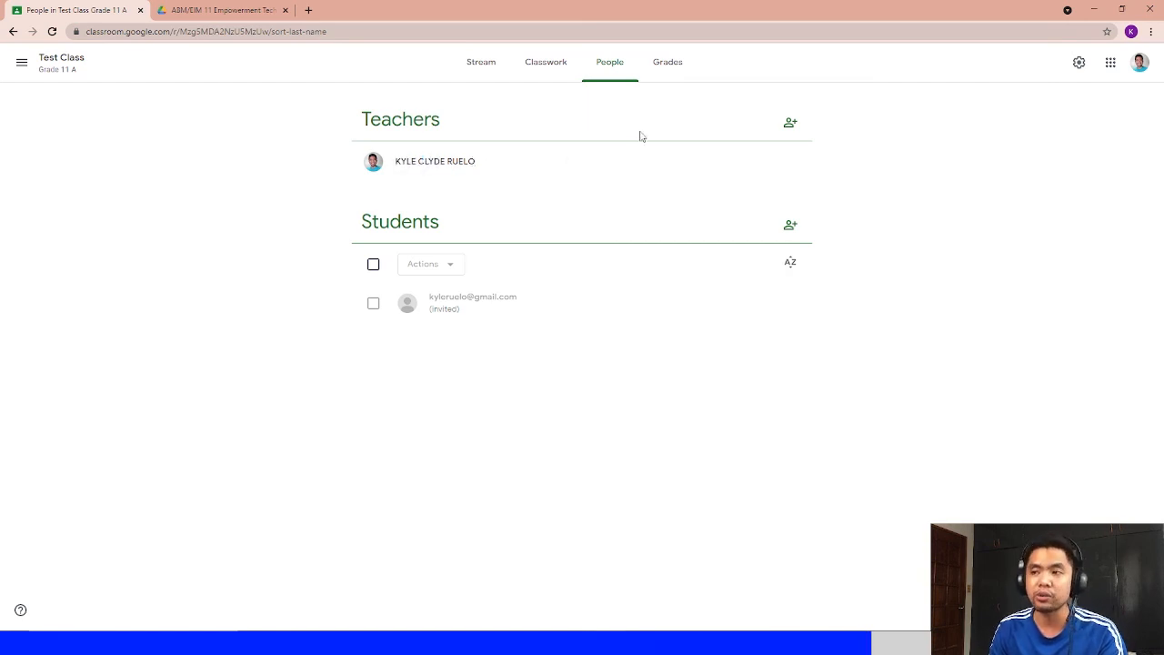
- Review the teacher invitation dialog without inviting anyone, then look over the class's Grades and Classwork pages
click(791, 122)
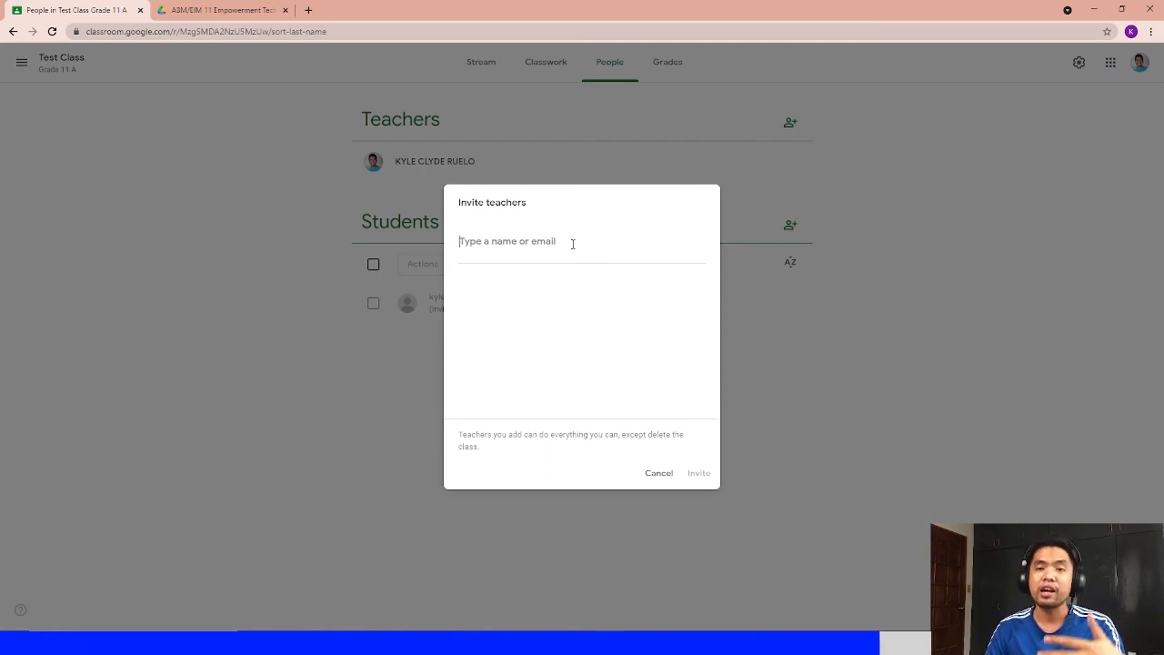
click(658, 473)
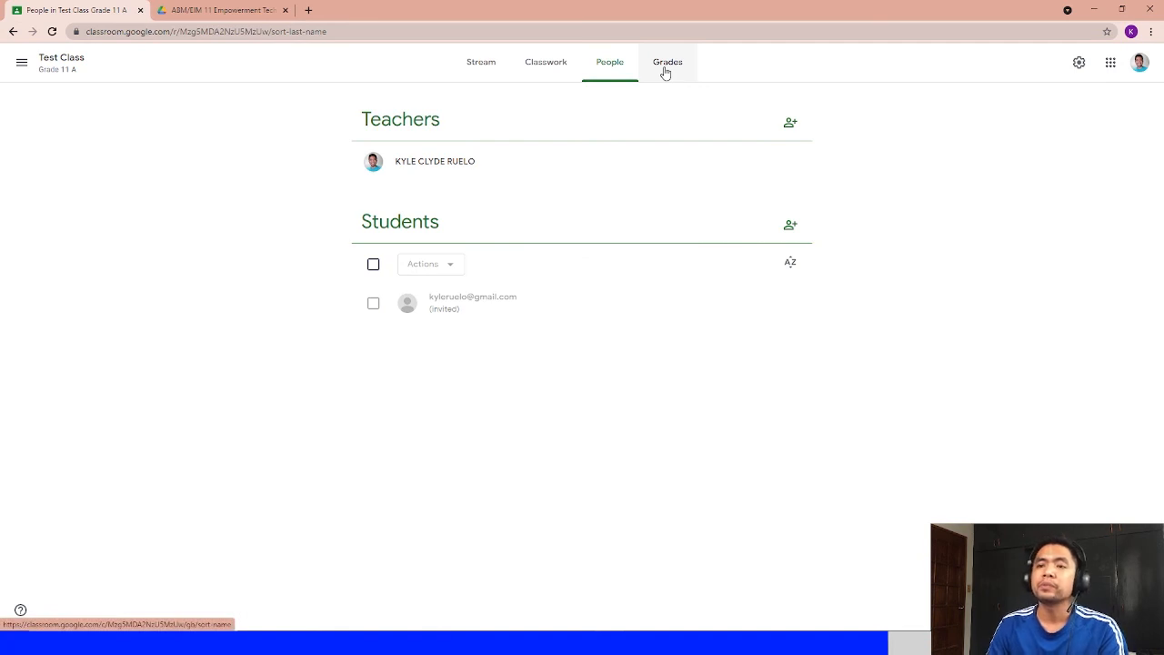
click(665, 73)
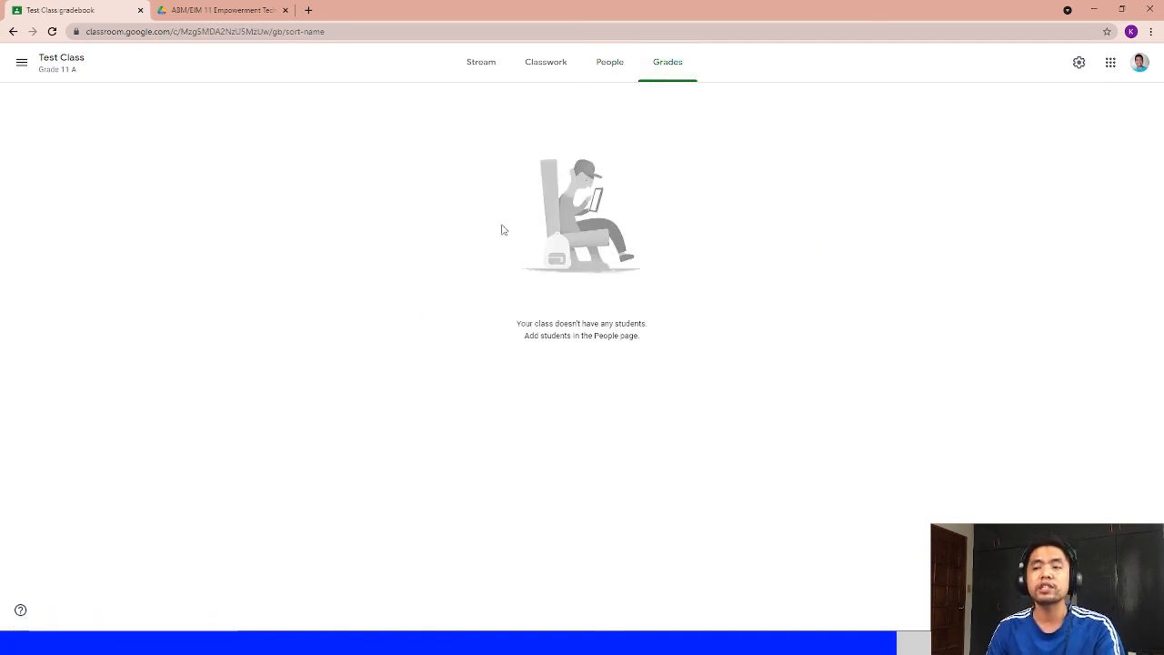
click(551, 65)
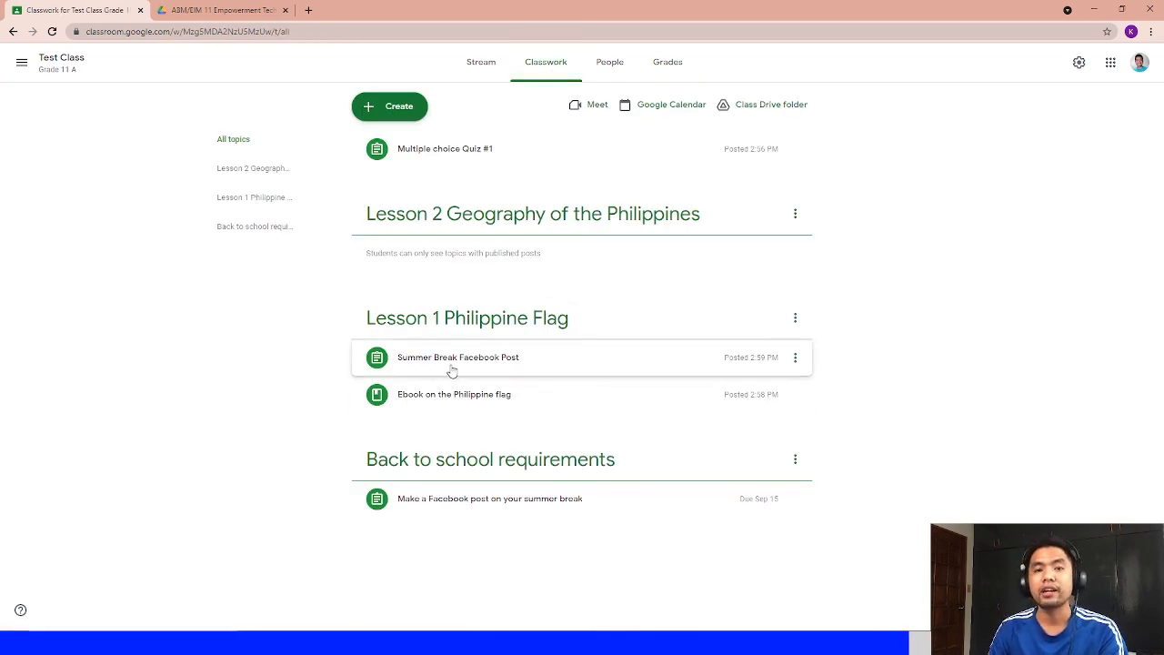
click(664, 66)
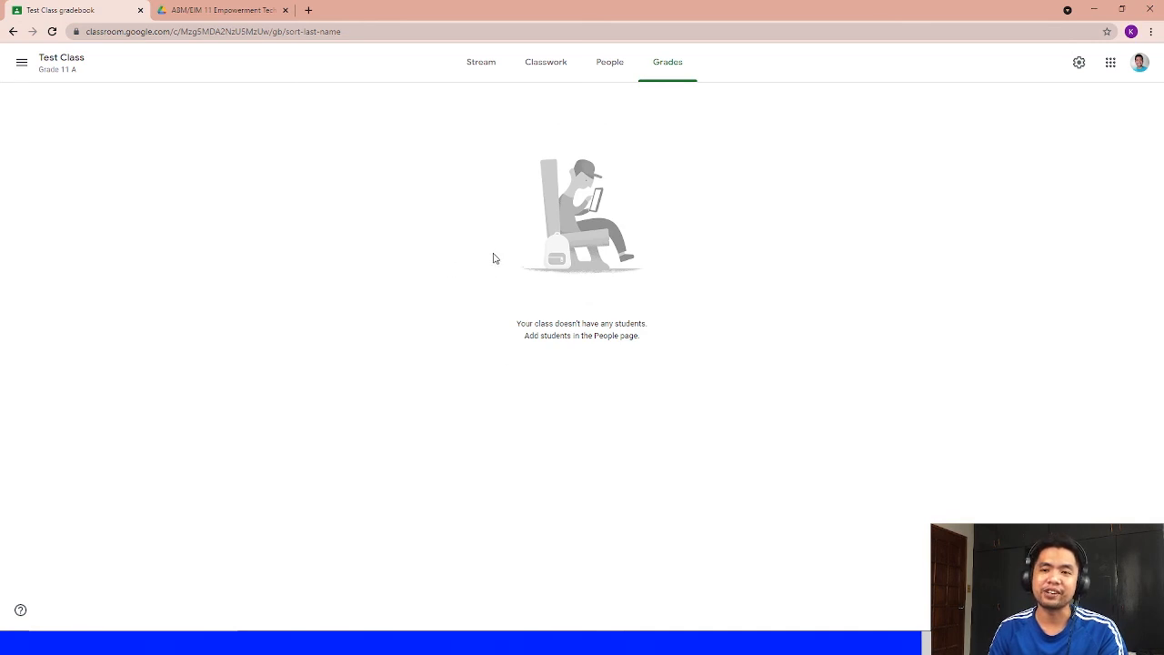
click(549, 67)
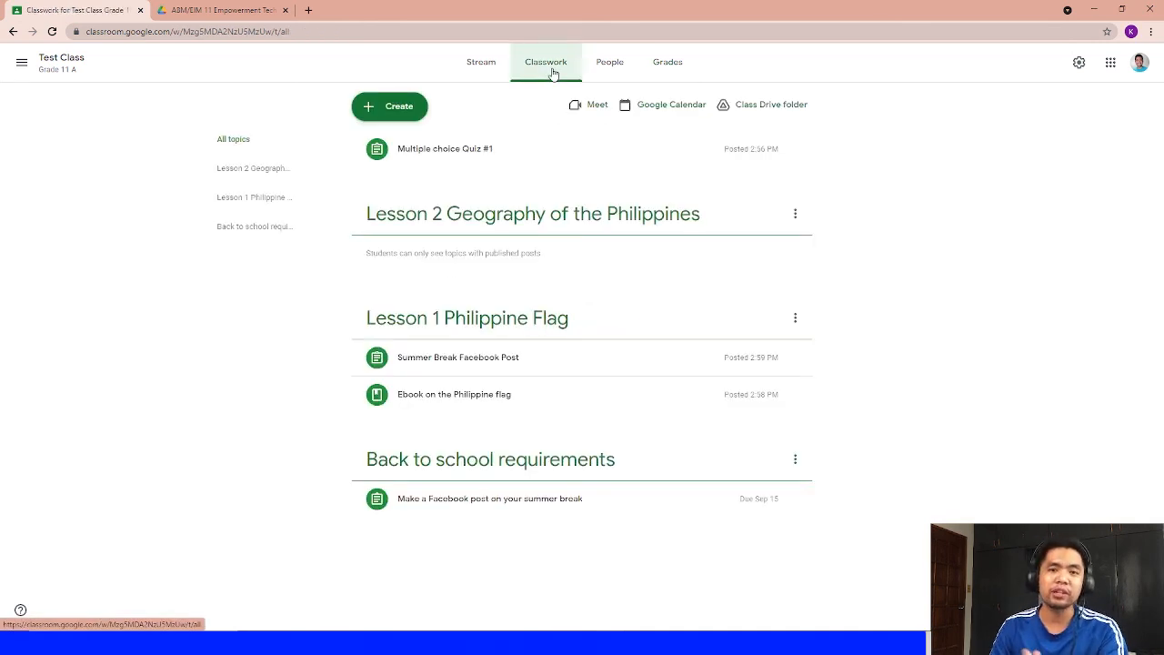
click(667, 63)
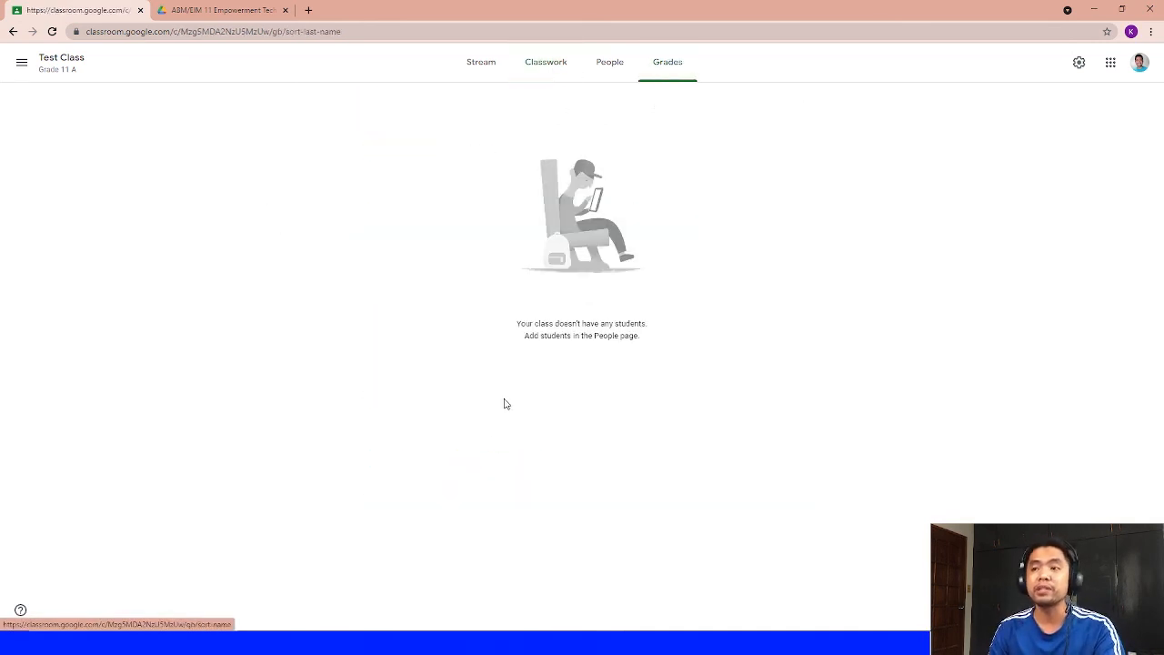